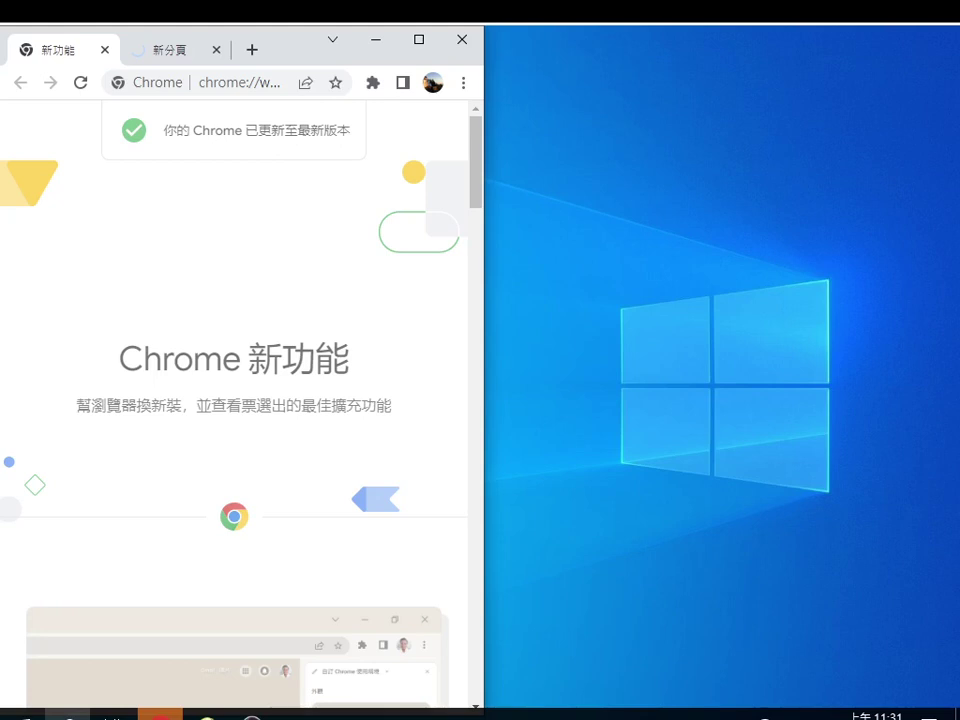
Save the Chrome What's New page as a complete web page named 20230605Chrome新功能 in the 文件 folder
scroll(321, 577, "down", 7)
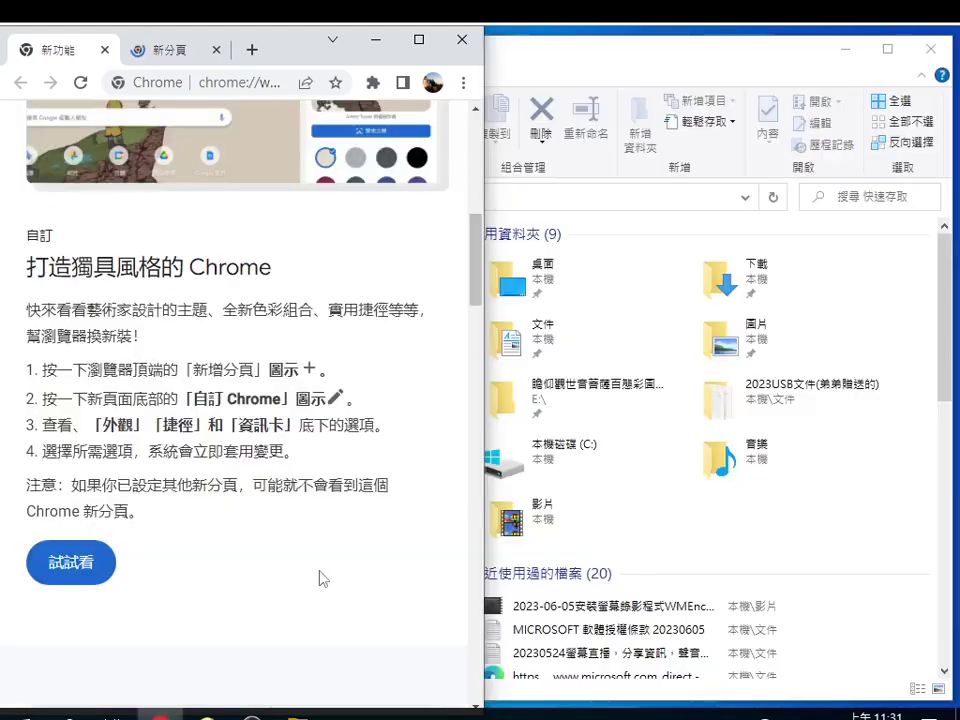
scroll(321, 577, "down", 5)
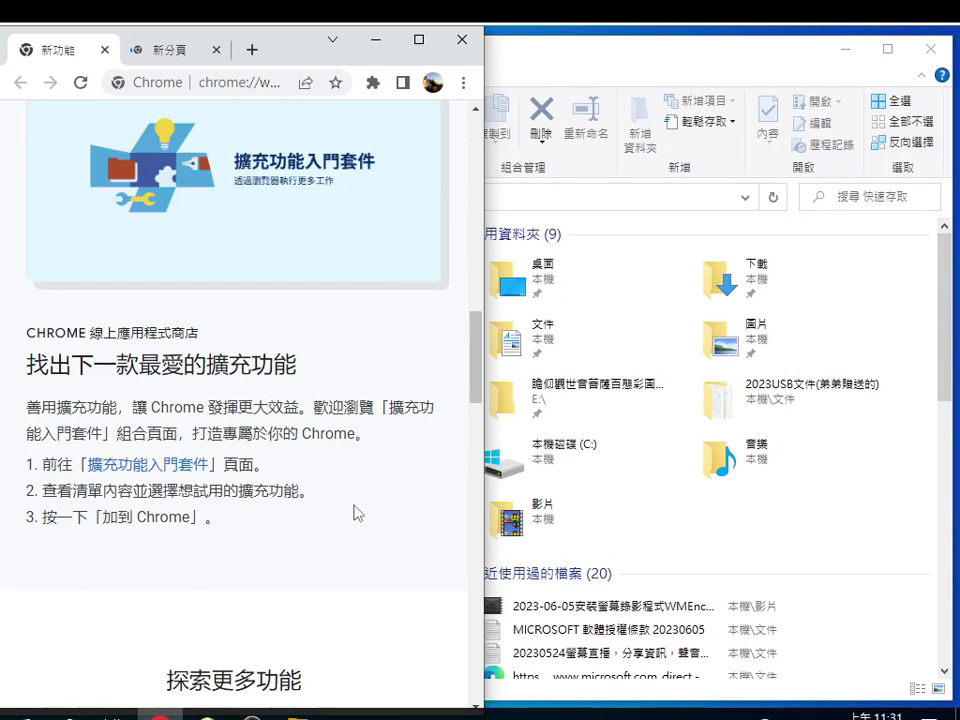
key("ctrl+s")
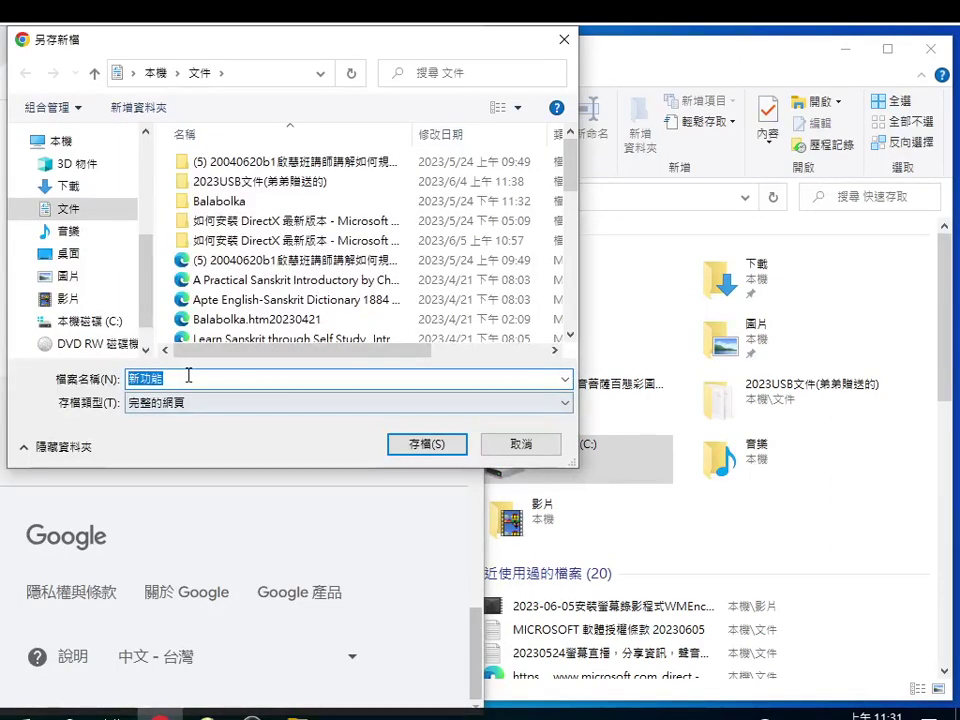
left_click(188, 377)
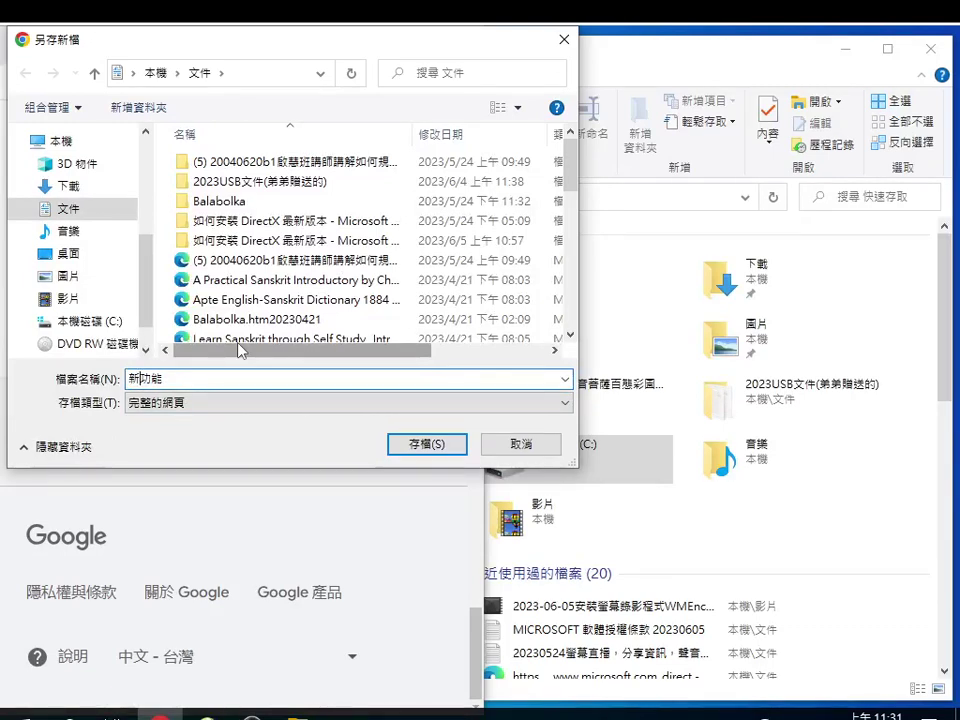
type("20230605")
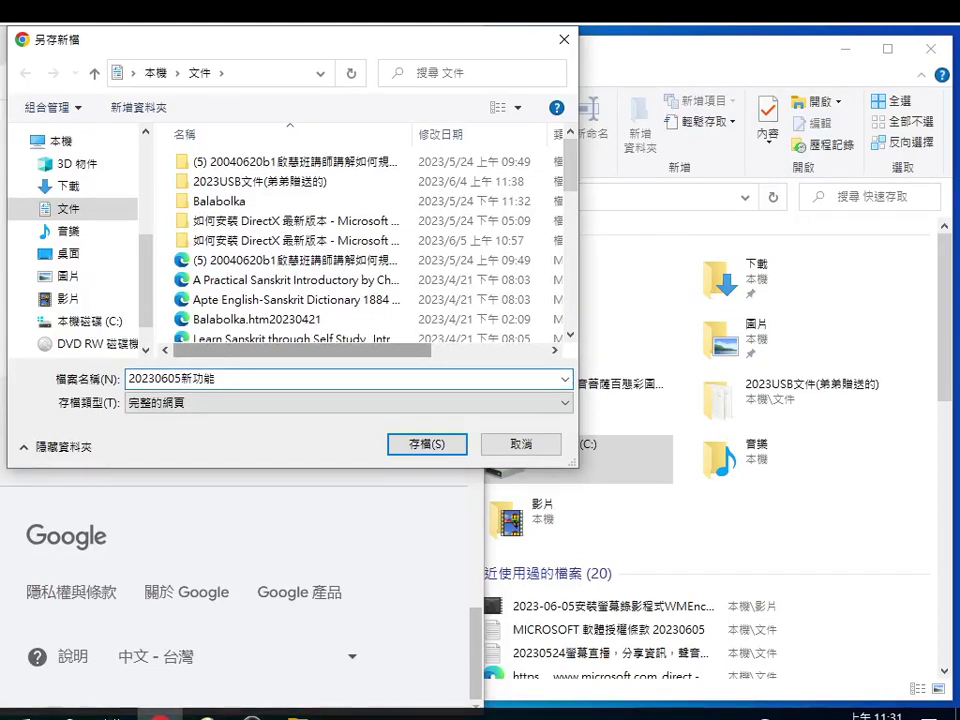
type("Chro")
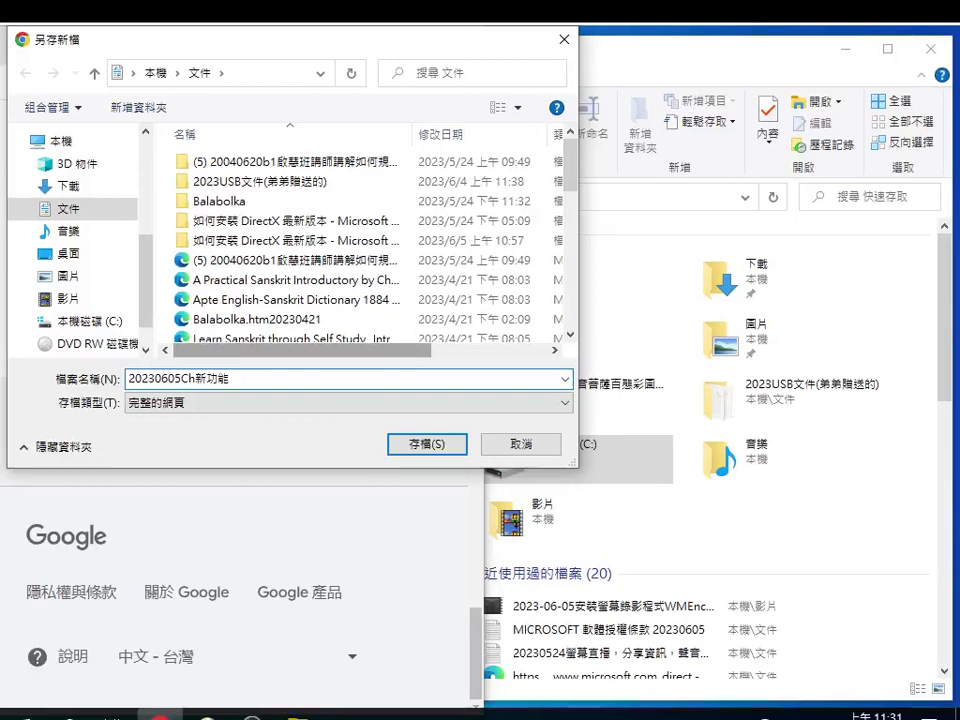
type("me")
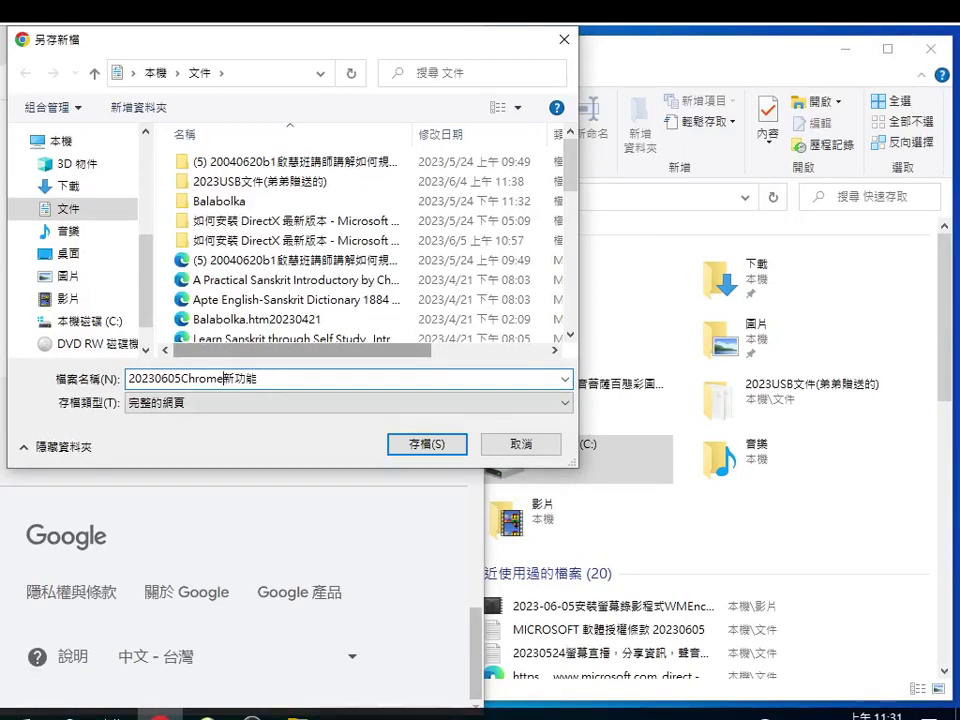
key("Return")
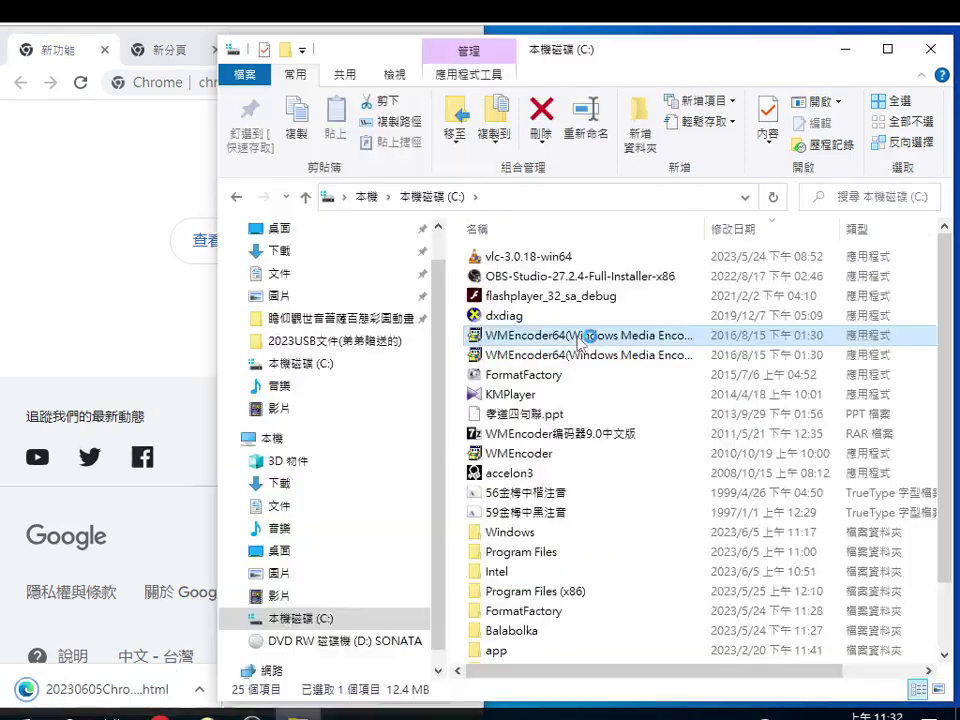
Run the first WMEncoder64 installer on drive C and open the Windows Security alert about a potentially unwanted app
double_click(531, 335)
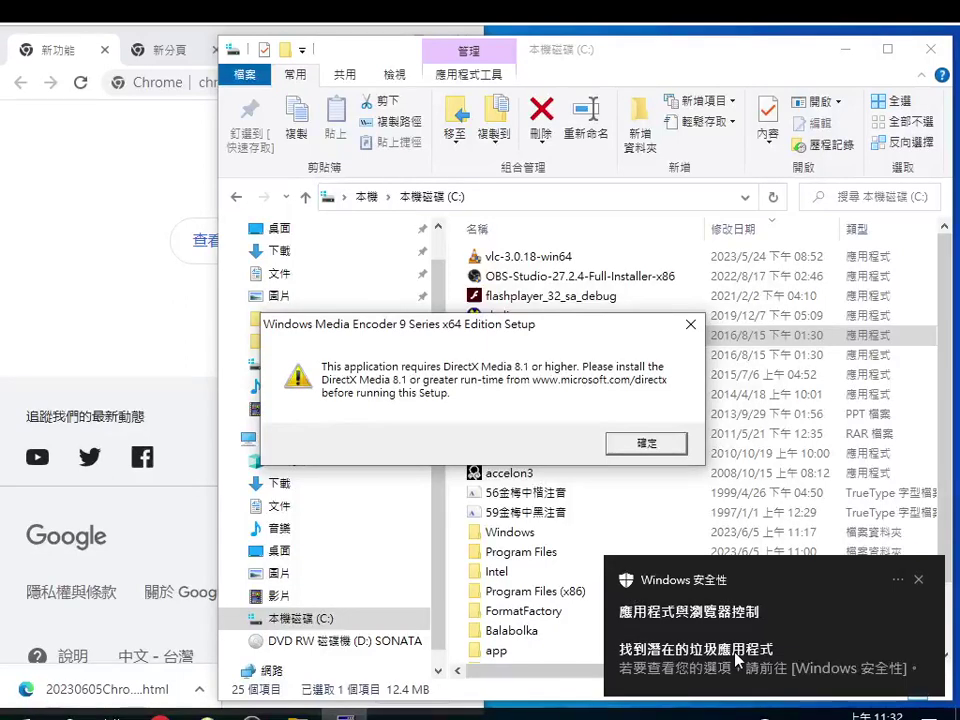
left_click(737, 660)
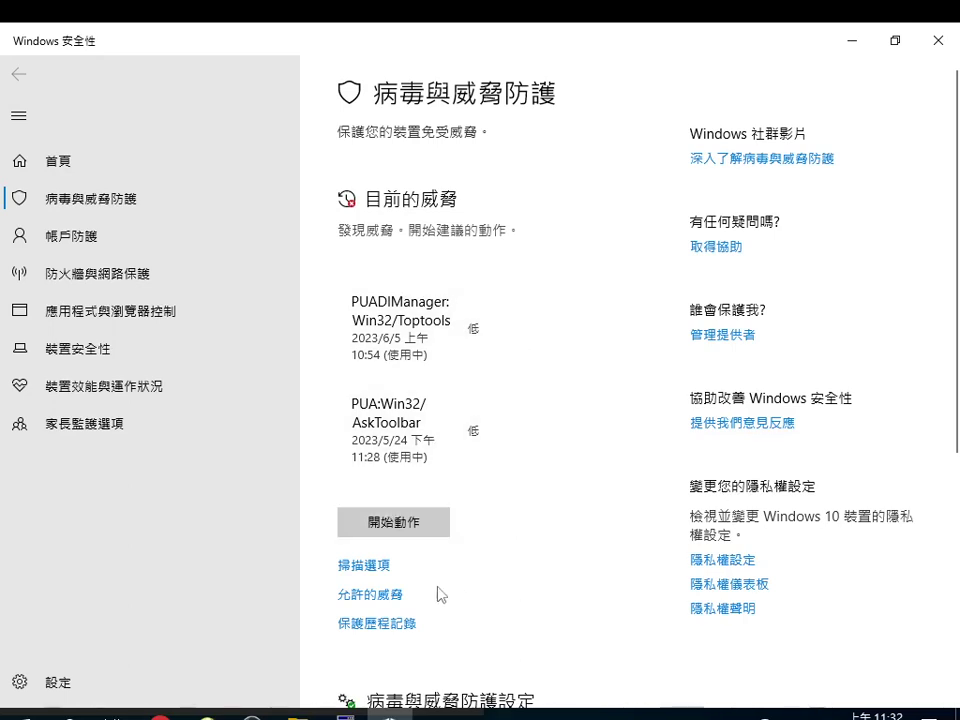
Review the virus and threat protection page and start the recommended actions (開始動作) for the current threats
scroll(379, 667, "down", 2)
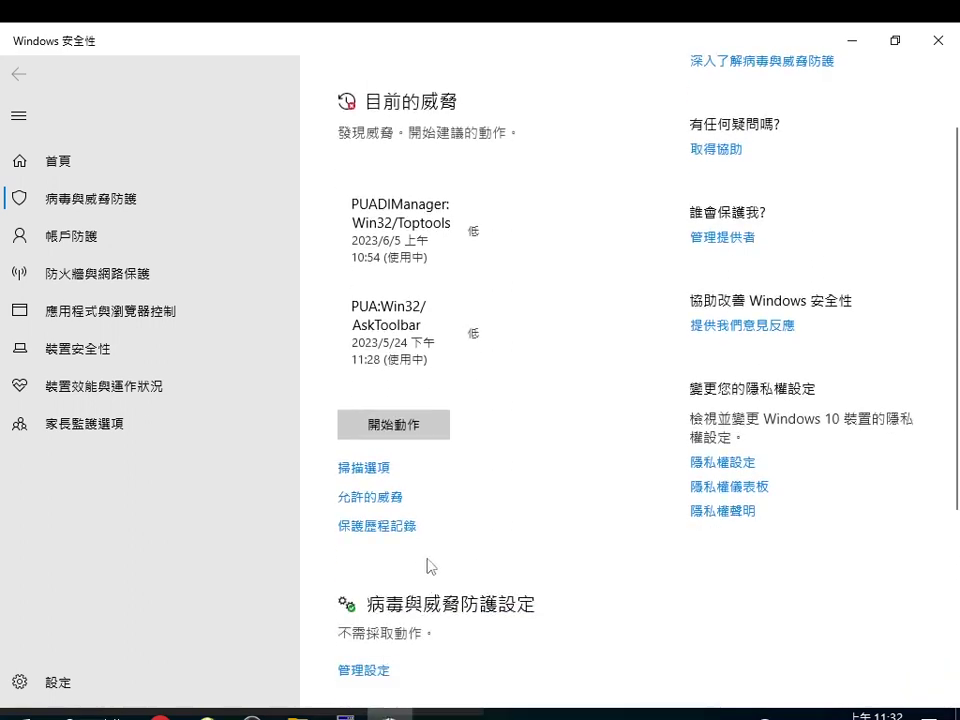
scroll(410, 575, "down", 2)
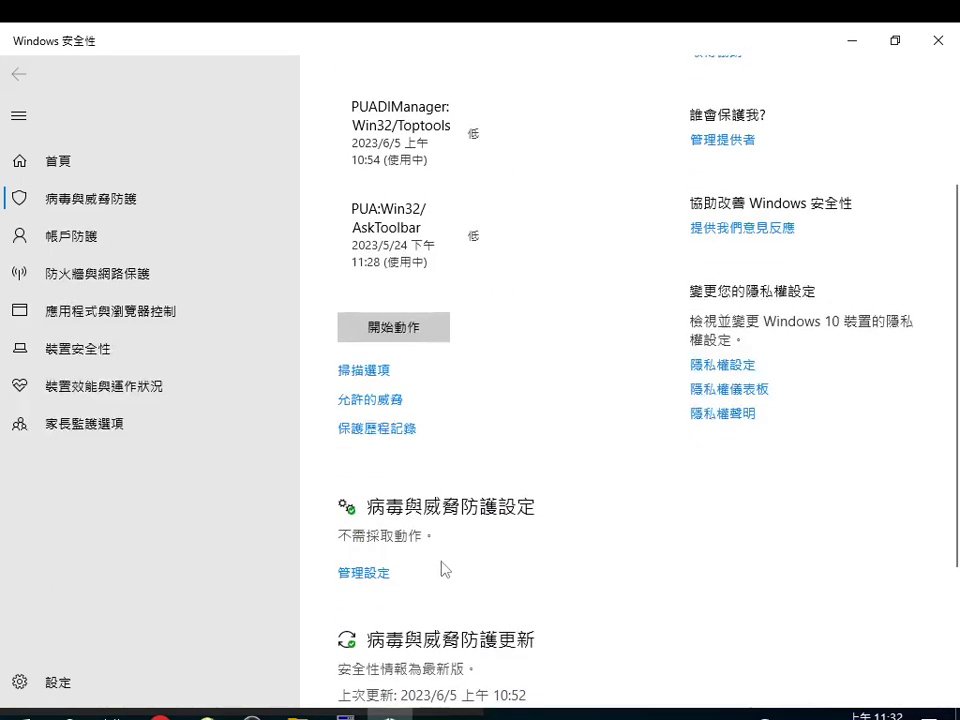
scroll(470, 570, "down", 2)
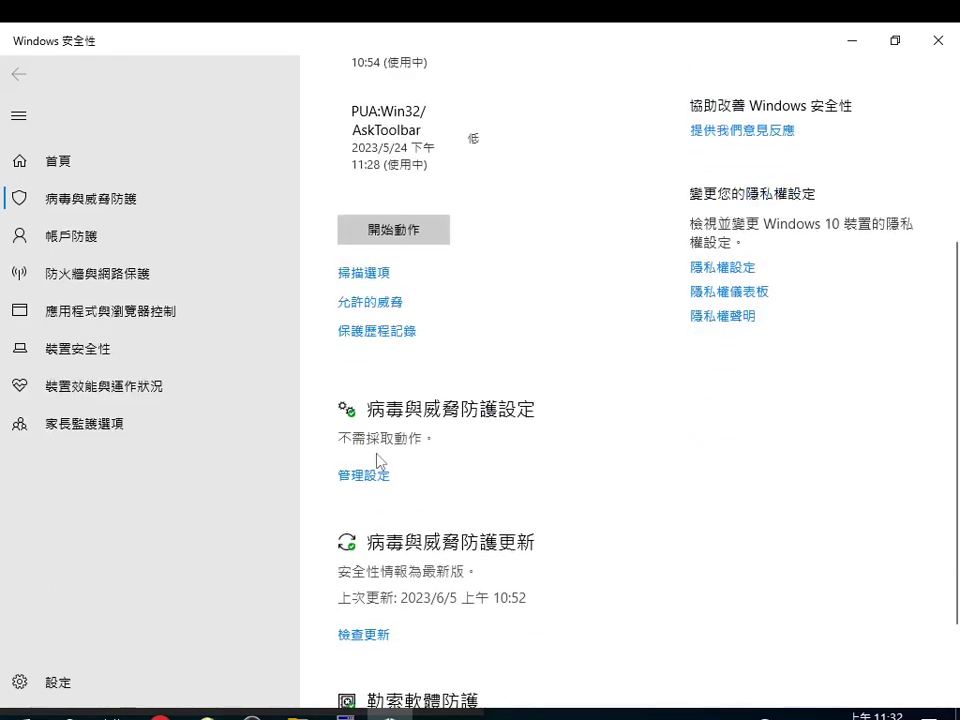
scroll(386, 486, "down", 2)
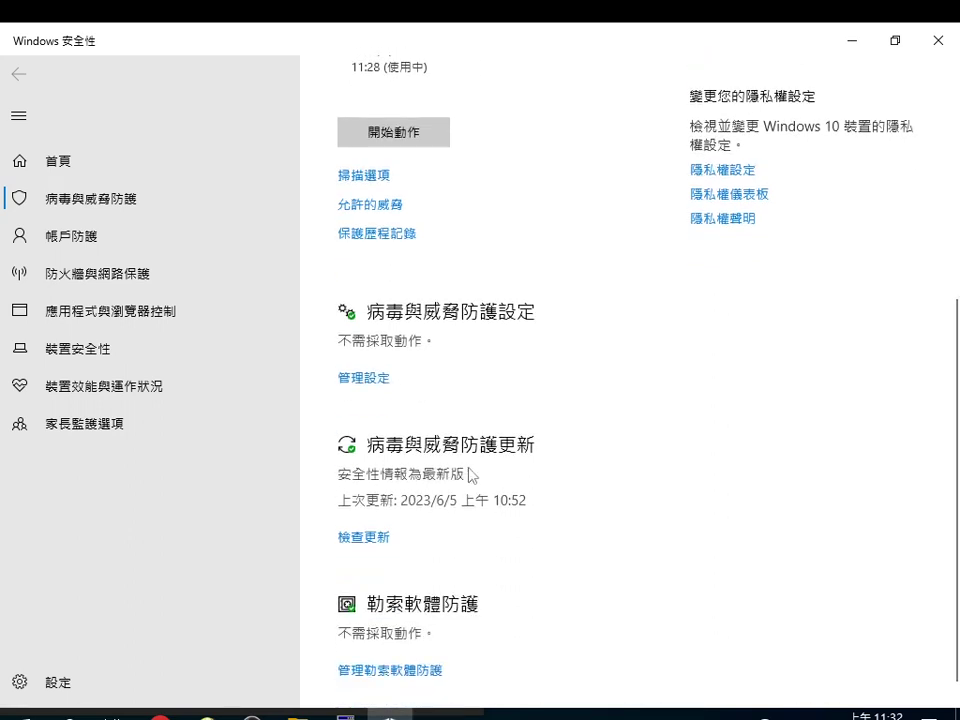
scroll(398, 550, "down", 1)
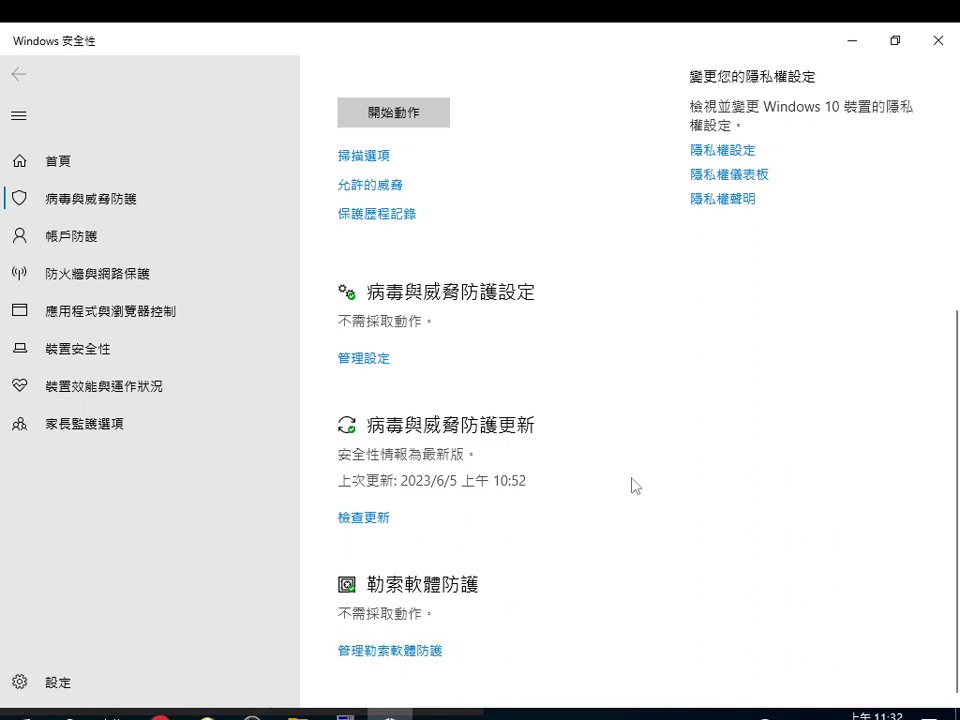
scroll(640, 462, "up", 3)
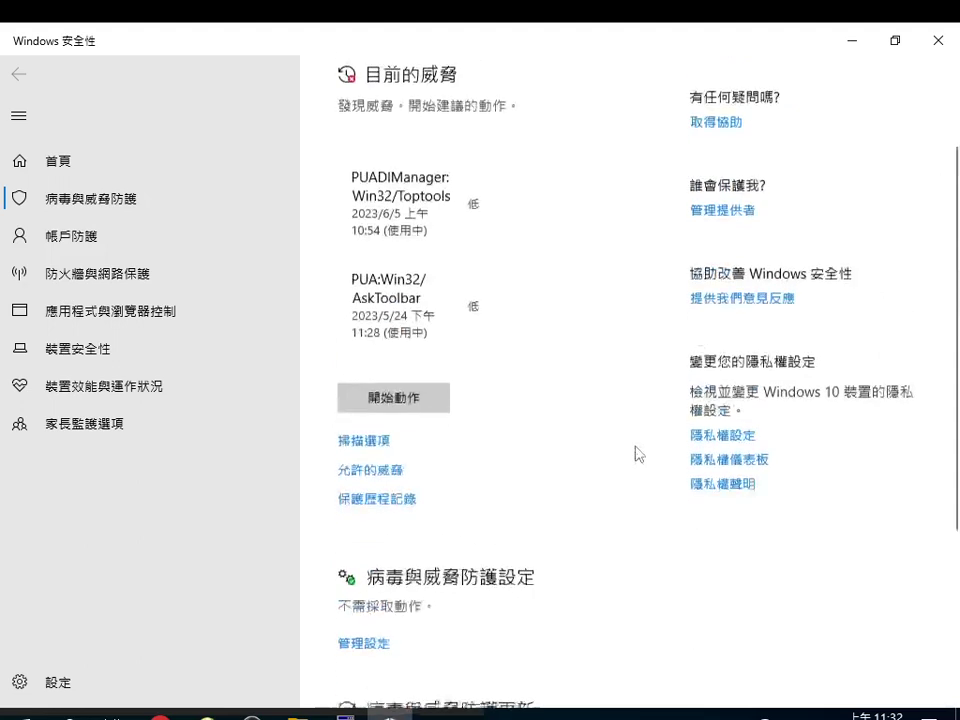
scroll(615, 450, "up", 2)
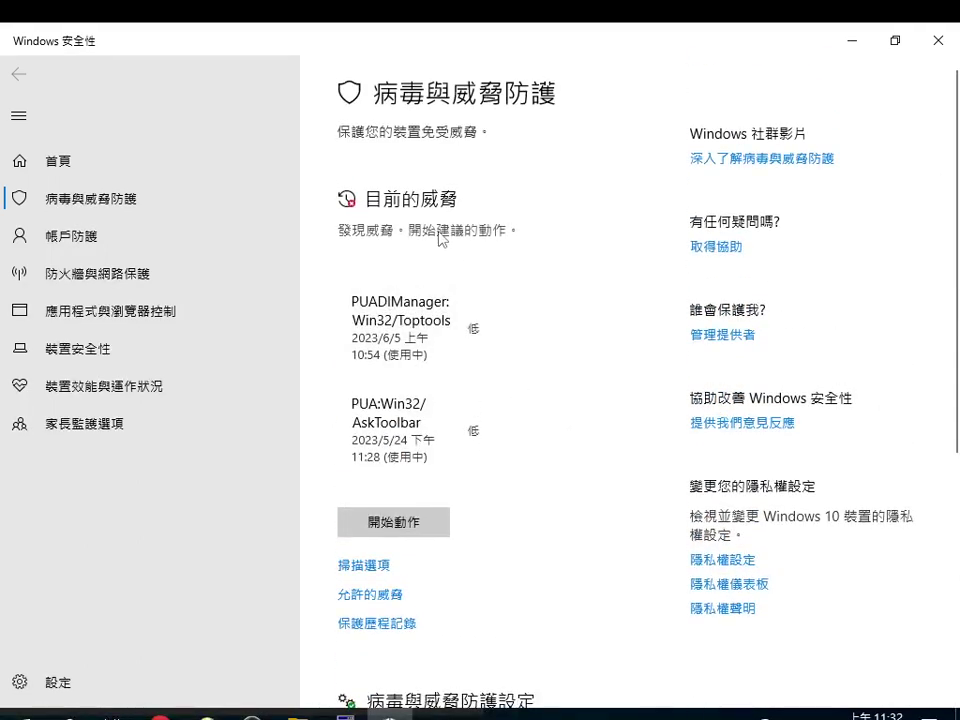
left_click(408, 533)
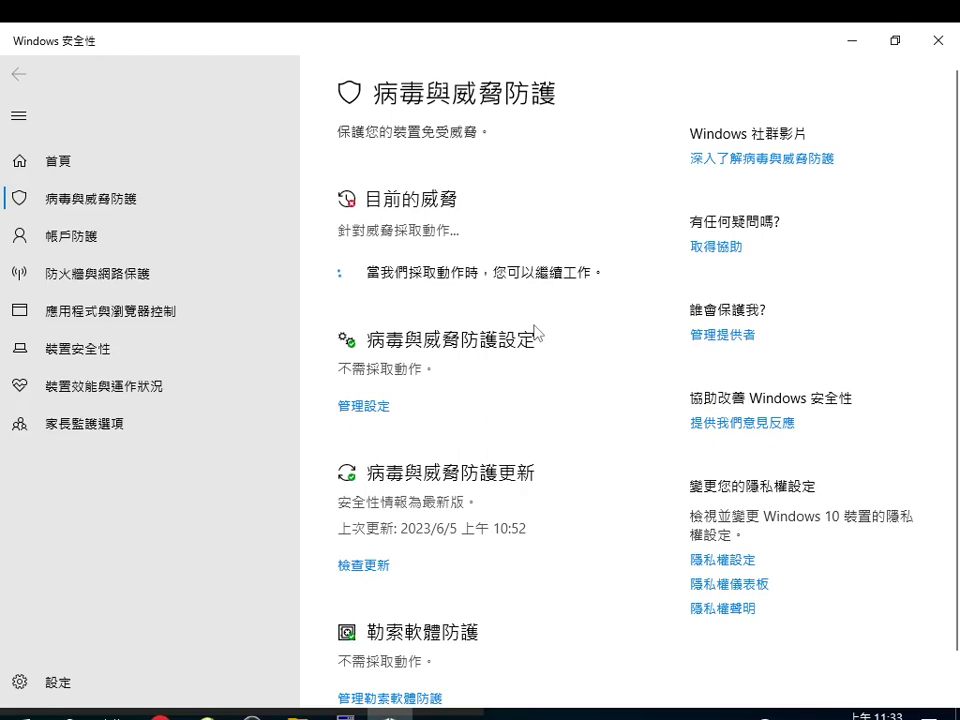
Examine the updated threat and protection status, minimise Windows Security and dismiss the encoder setup's DirectX message
mouse_move(297, 716)
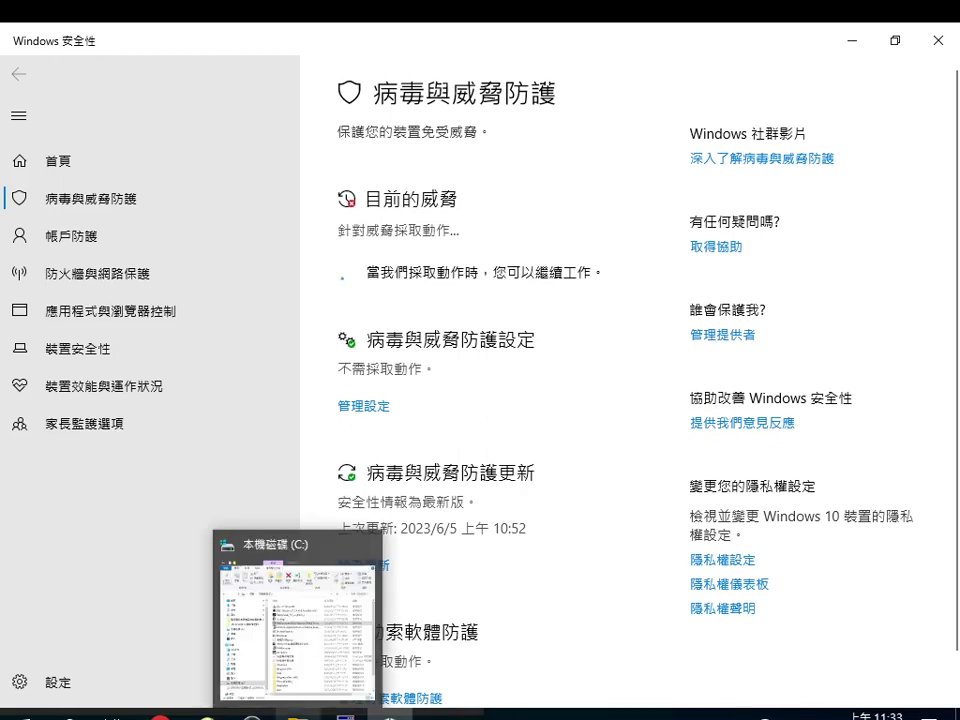
mouse_move(310, 692)
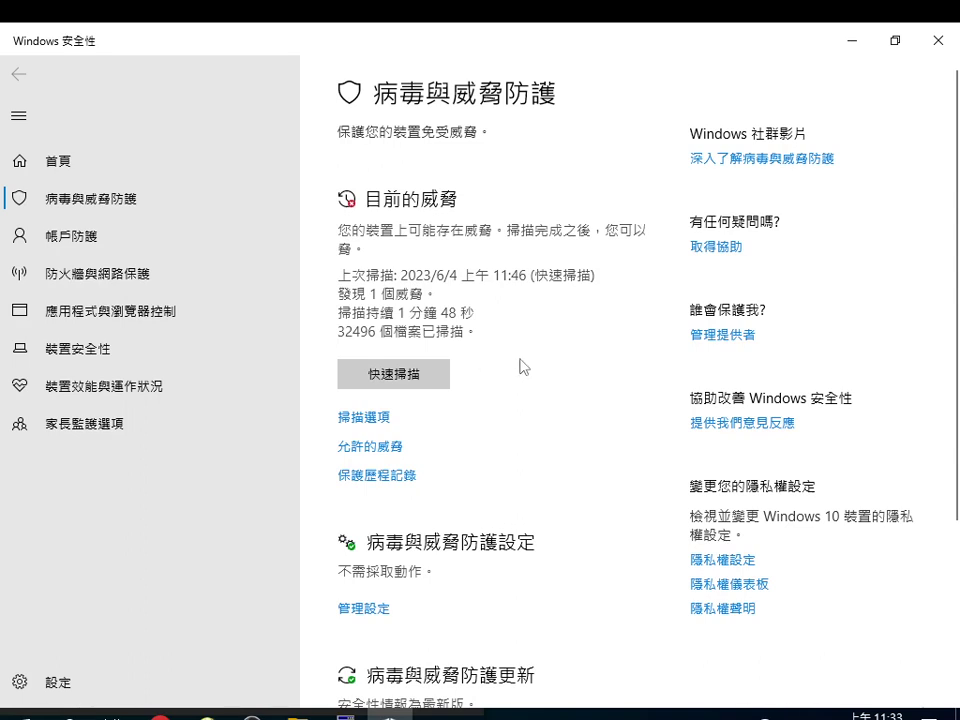
scroll(520, 366, "down", 2)
scroll(522, 366, "up", 2)
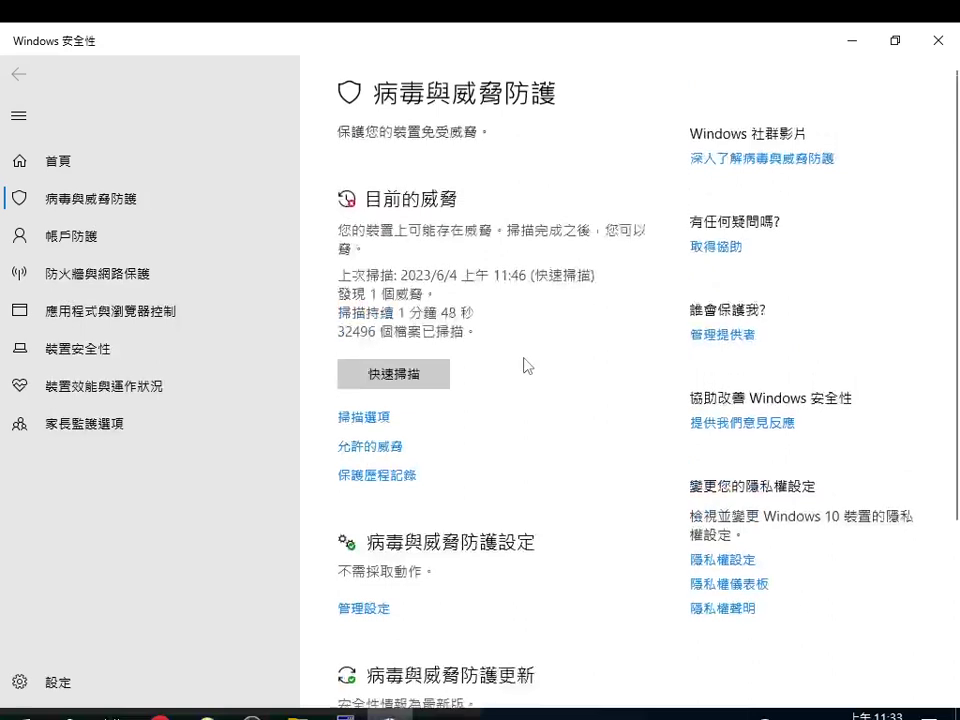
scroll(525, 366, "down", 2)
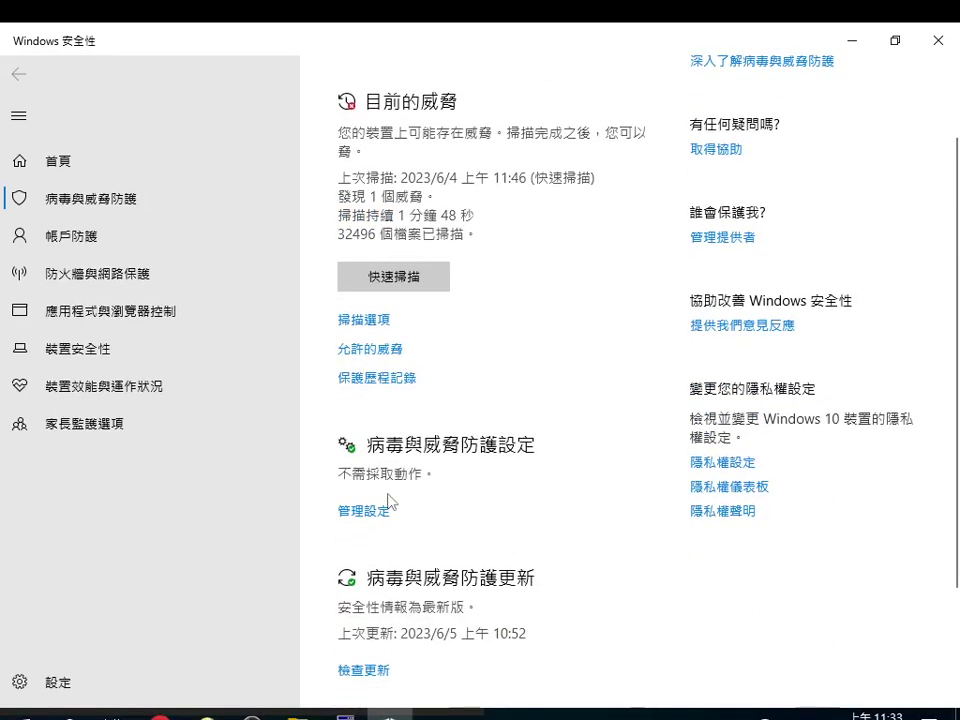
scroll(405, 497, "down", 2)
scroll(418, 565, "down", 1)
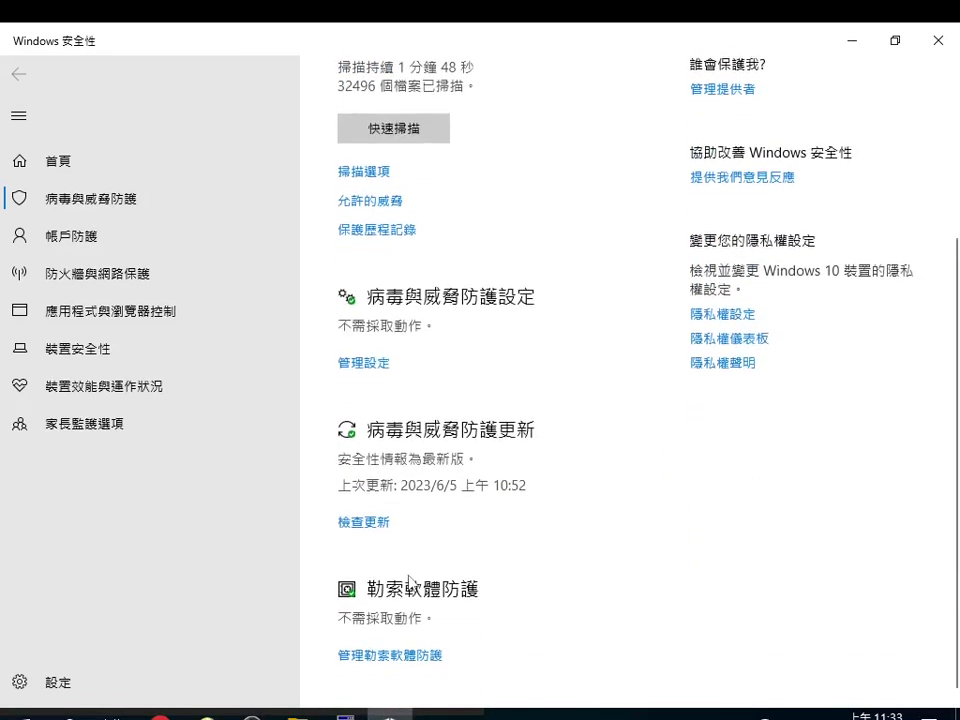
left_click(852, 41)
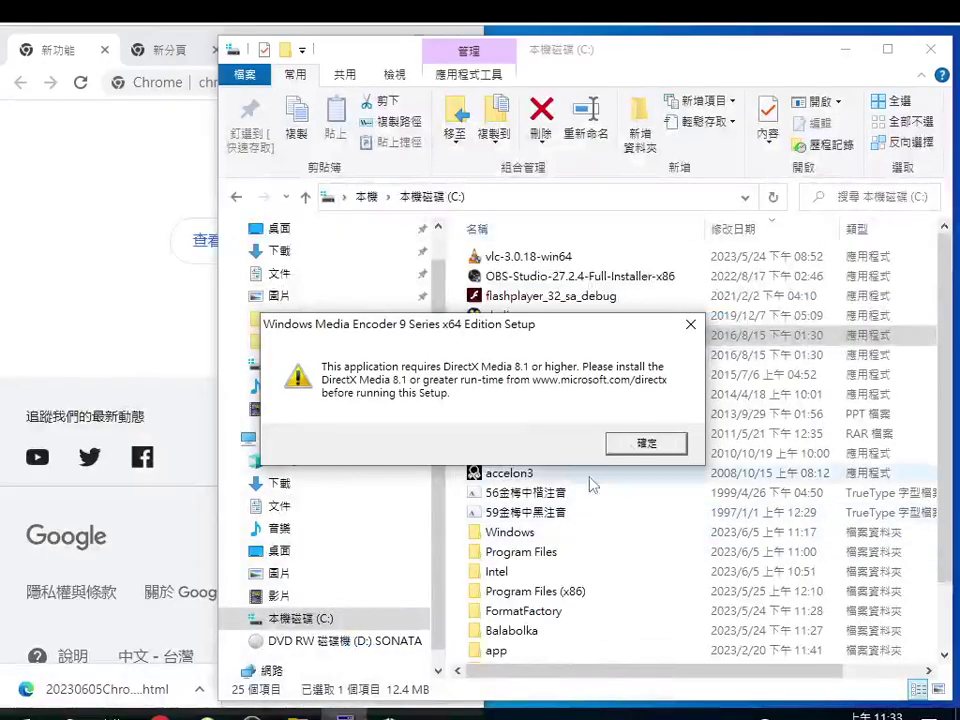
left_click(646, 443)
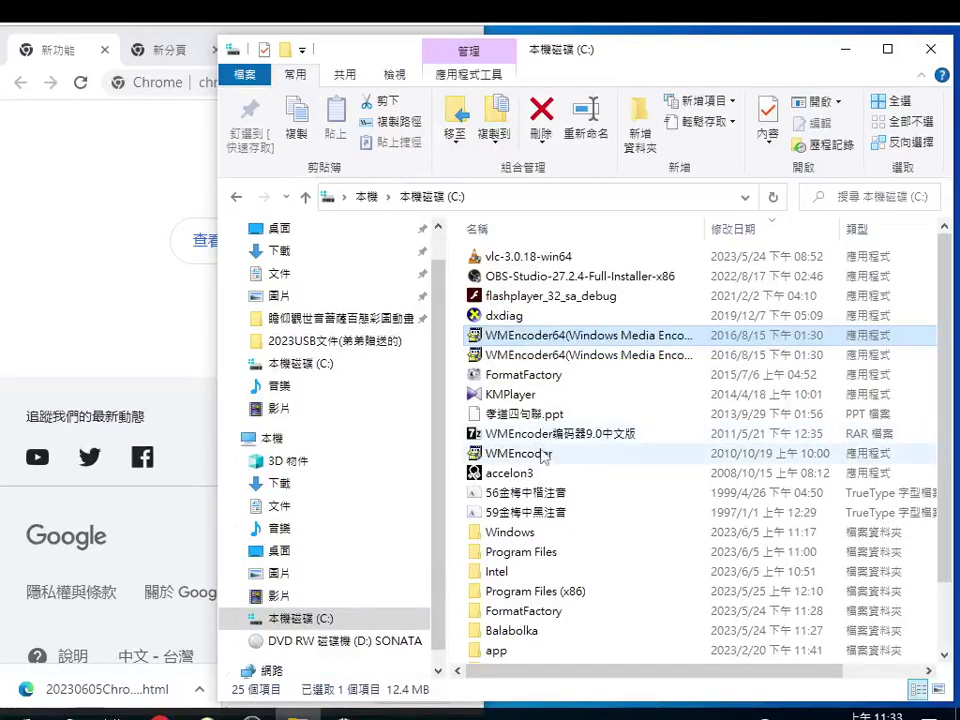
Copy dxwebsetup from the 下載 folder to the root of drive C, granting administrator permission
left_click(289, 486)
left_click(497, 281)
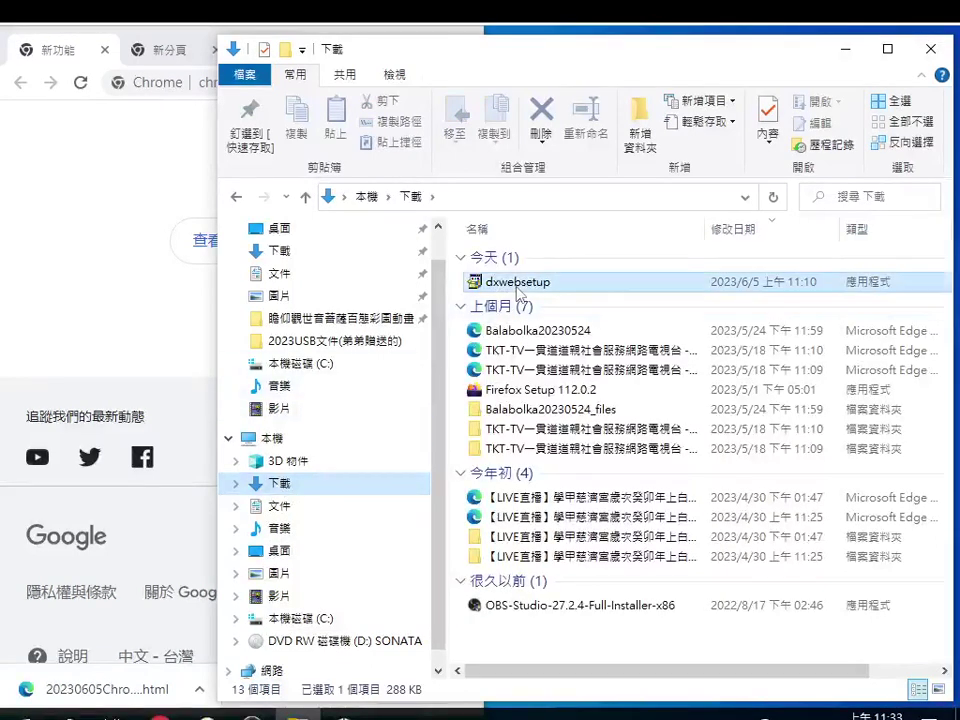
right_click(515, 287)
left_click(587, 552)
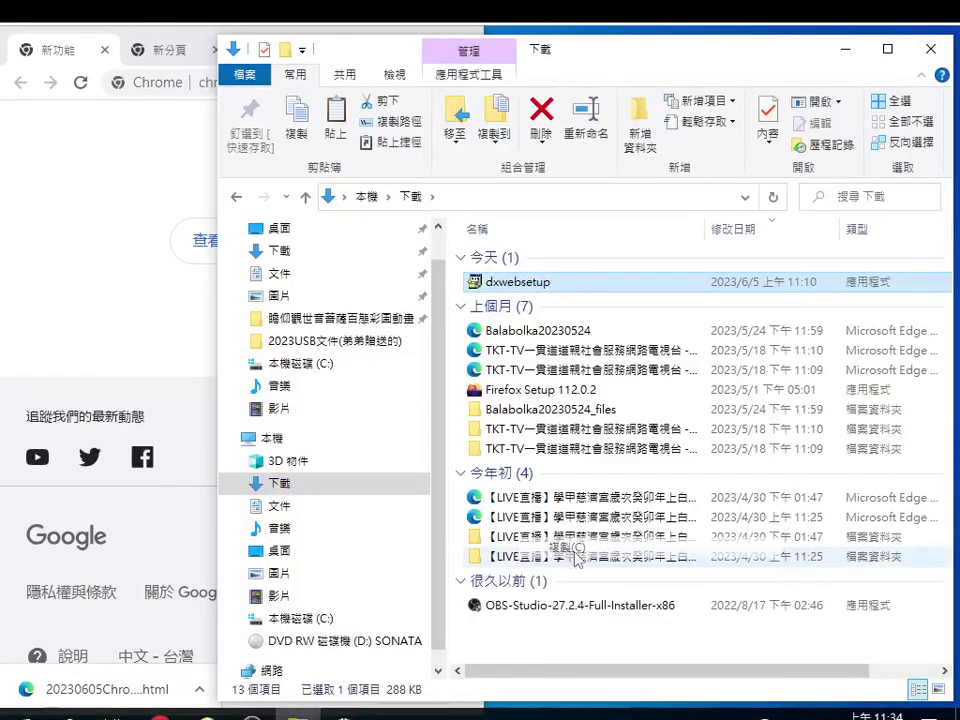
left_click(319, 616)
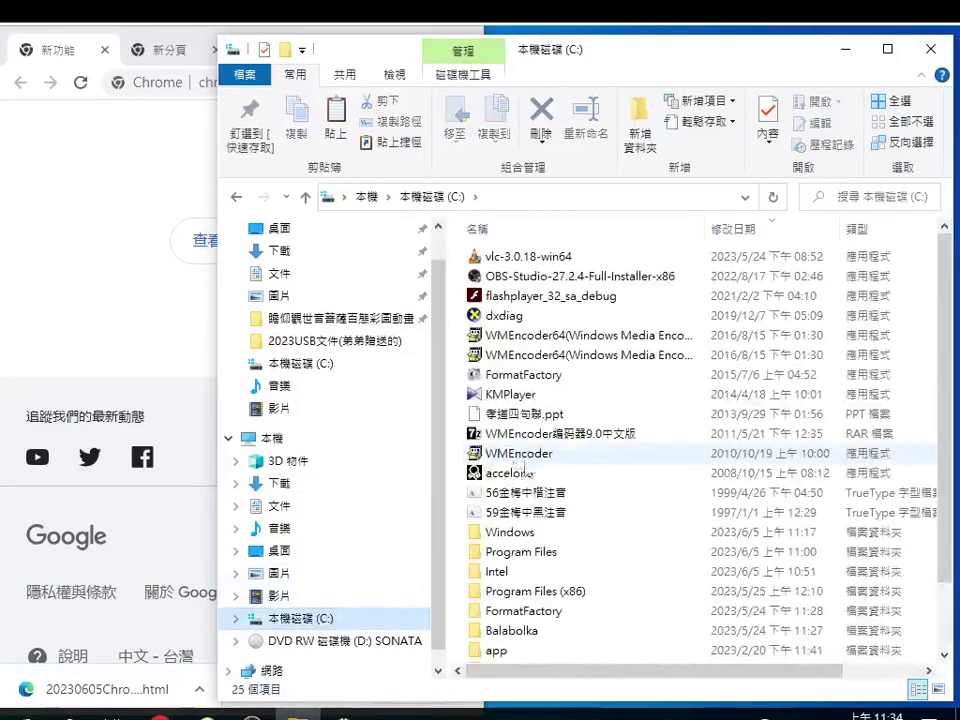
right_click(459, 422)
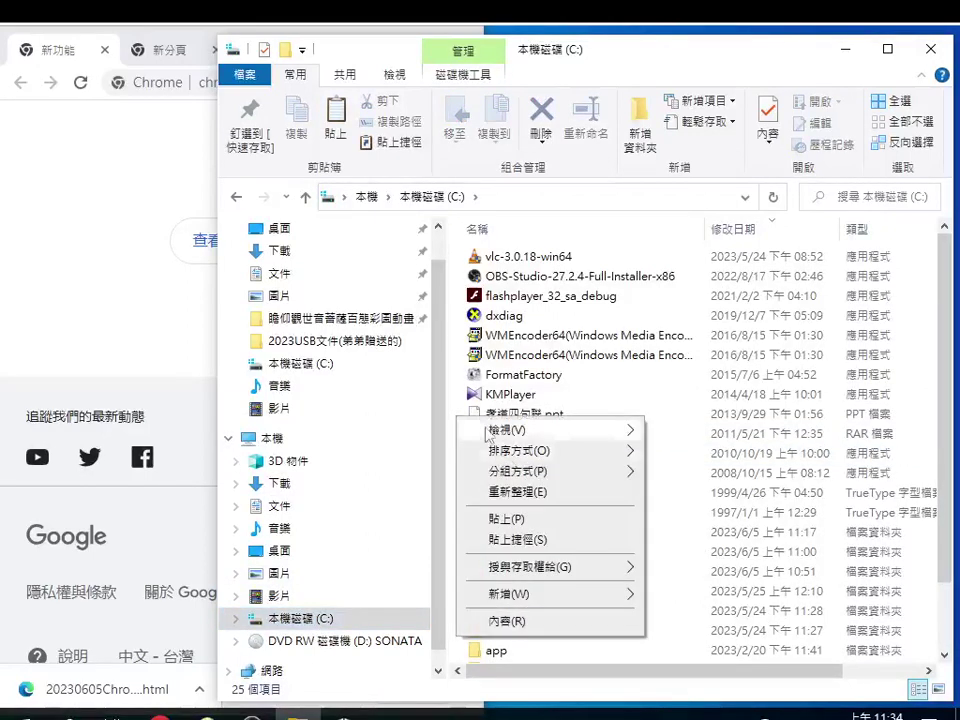
left_click(495, 516)
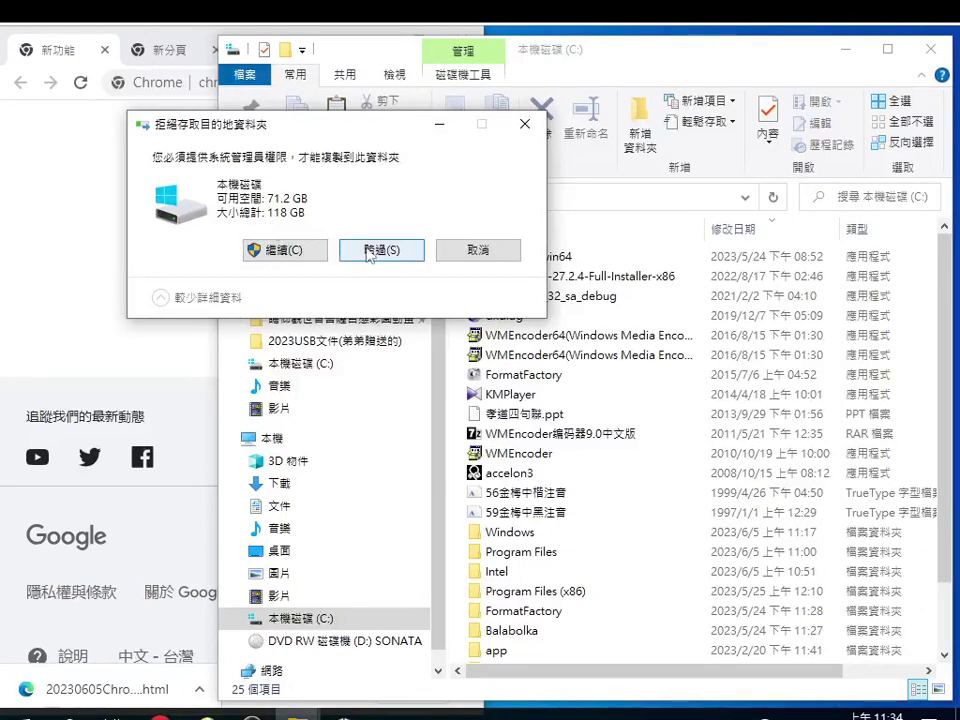
left_click(285, 251)
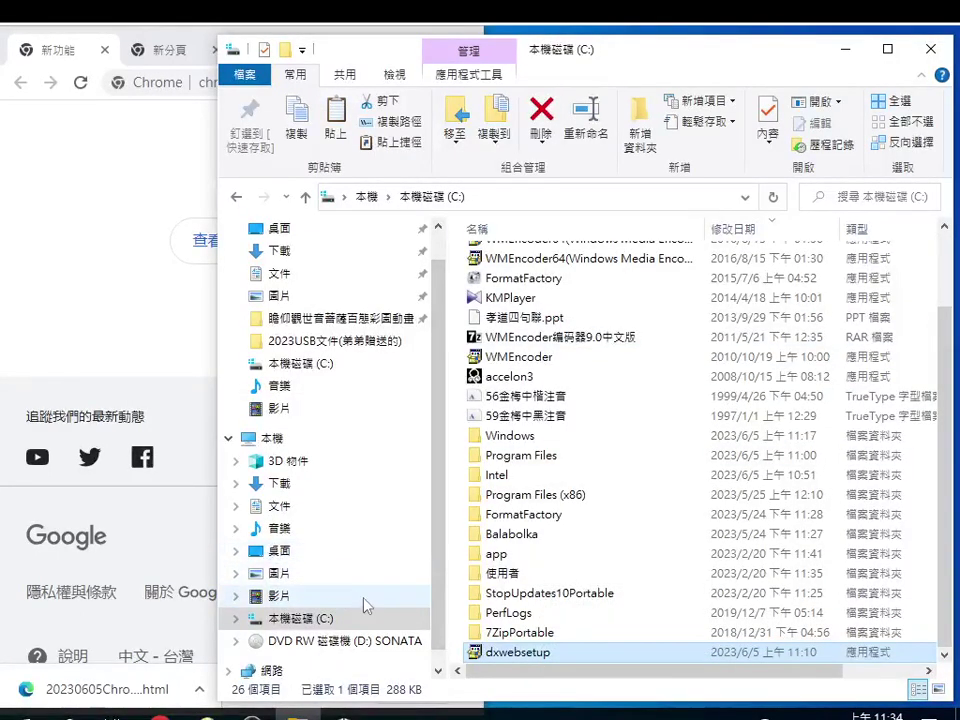
Copy the dxdiag file name on drive C and launch the DirectX diagnostic tool by searching Windows for it
scroll(475, 283, "up", 2)
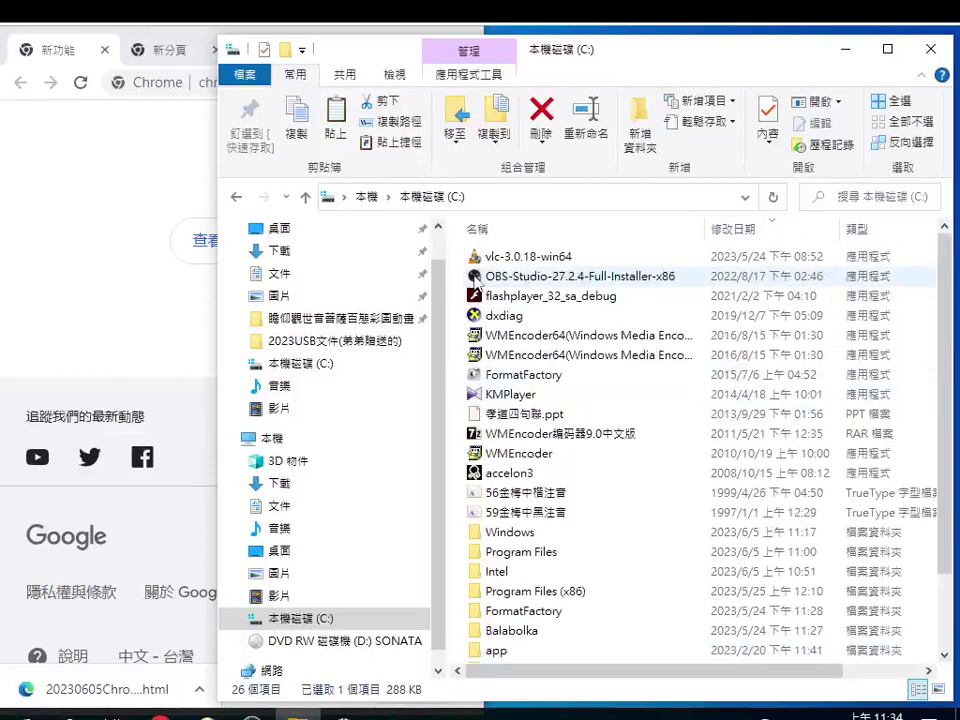
left_click(514, 317)
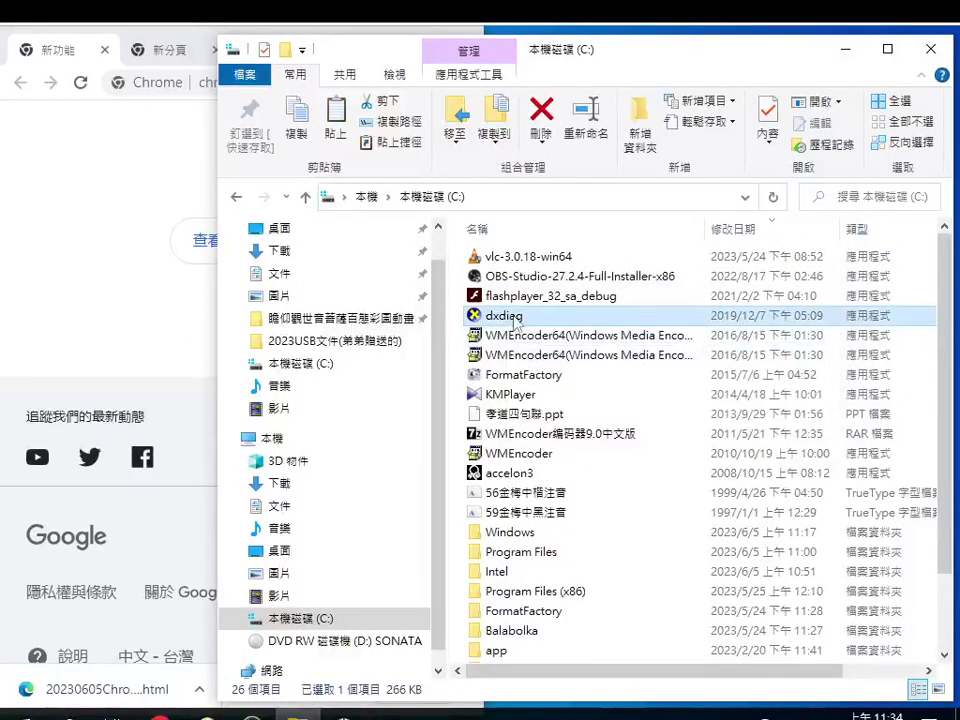
left_click(505, 316)
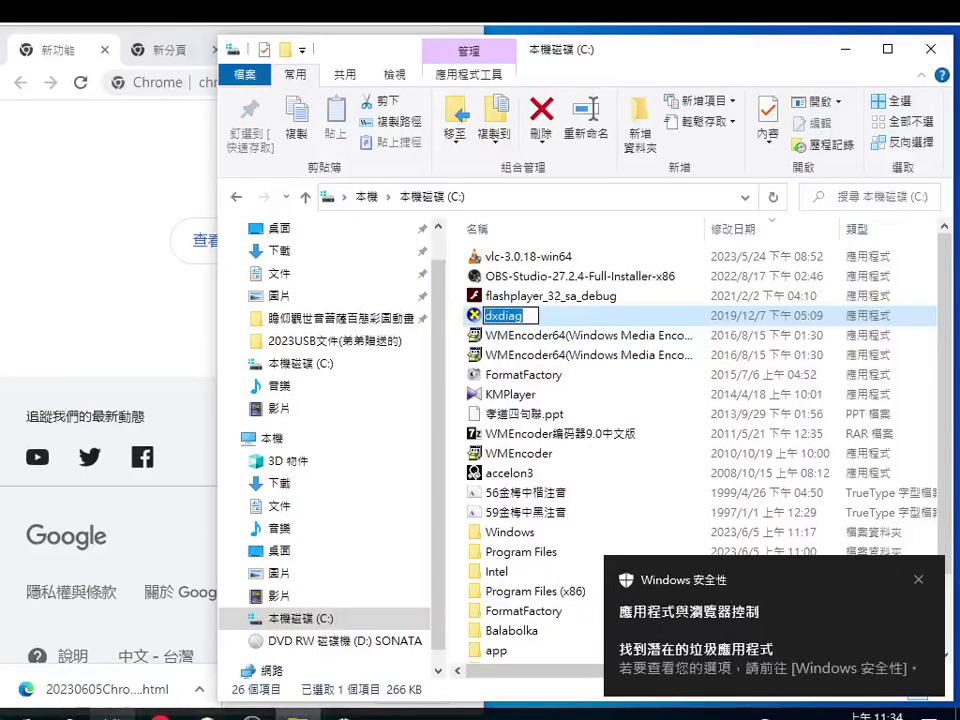
key("super+s")
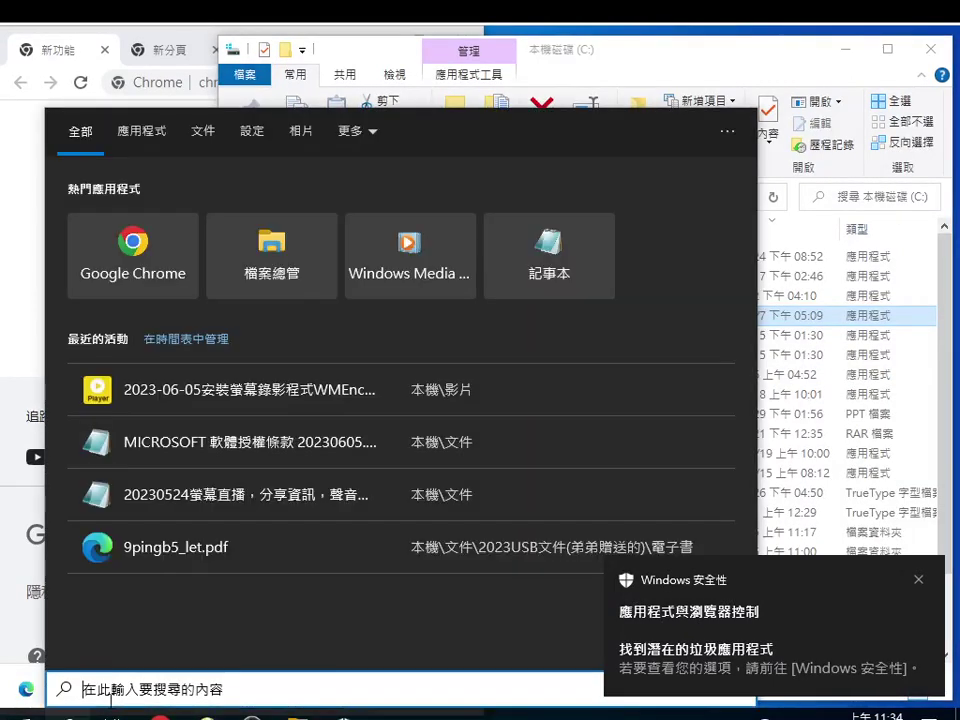
right_click(125, 683)
left_click(110, 678)
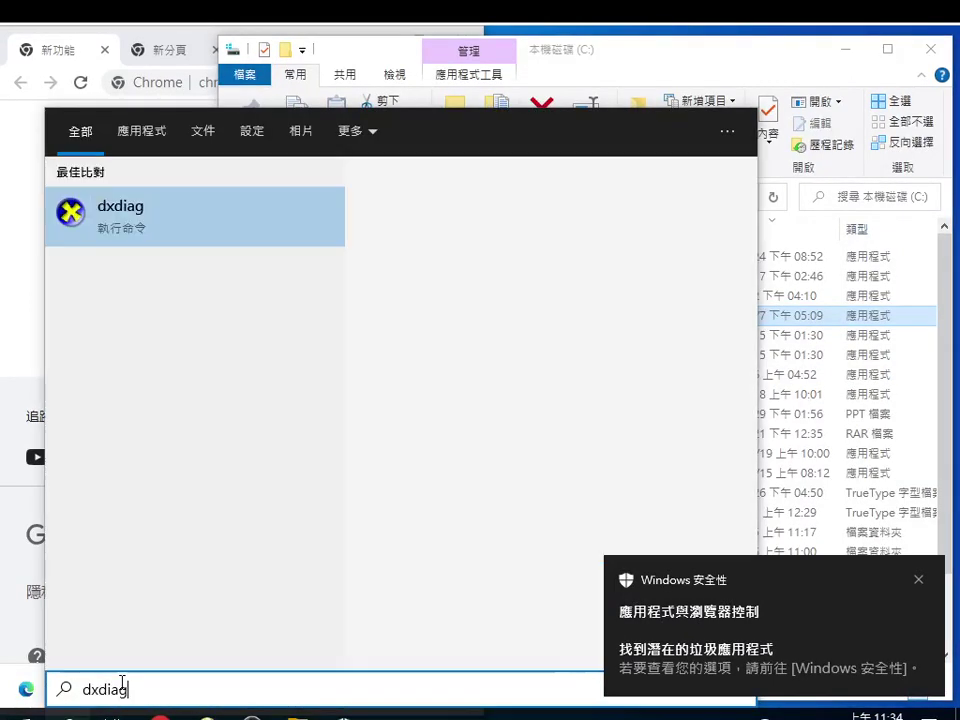
left_click(424, 391)
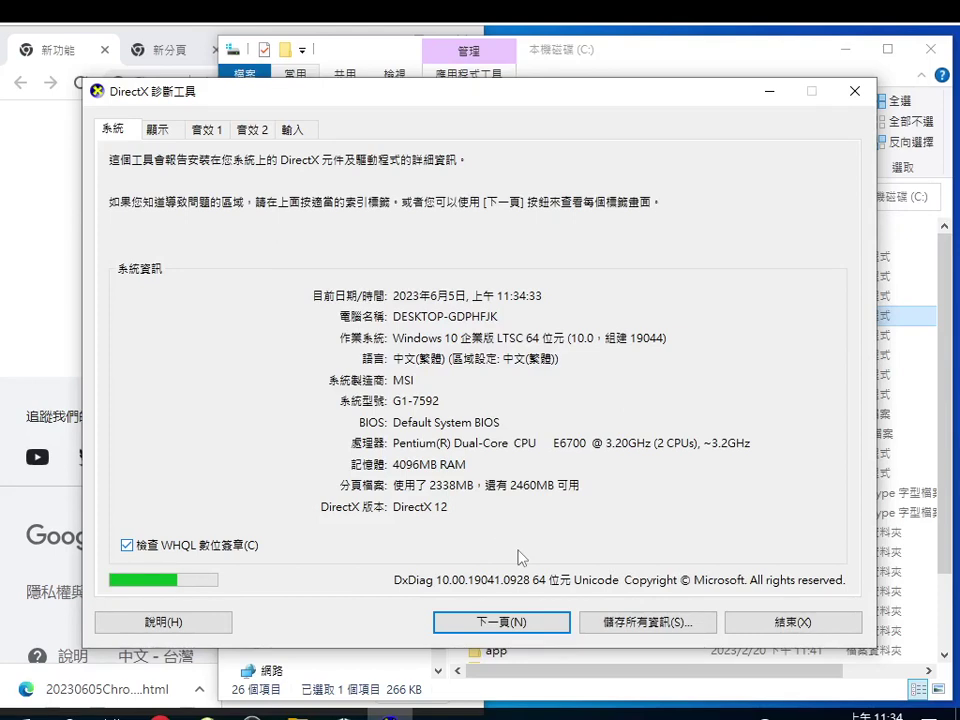
Review the display, sound and input pages of the DirectX diagnostic tool and close it
left_click(527, 631)
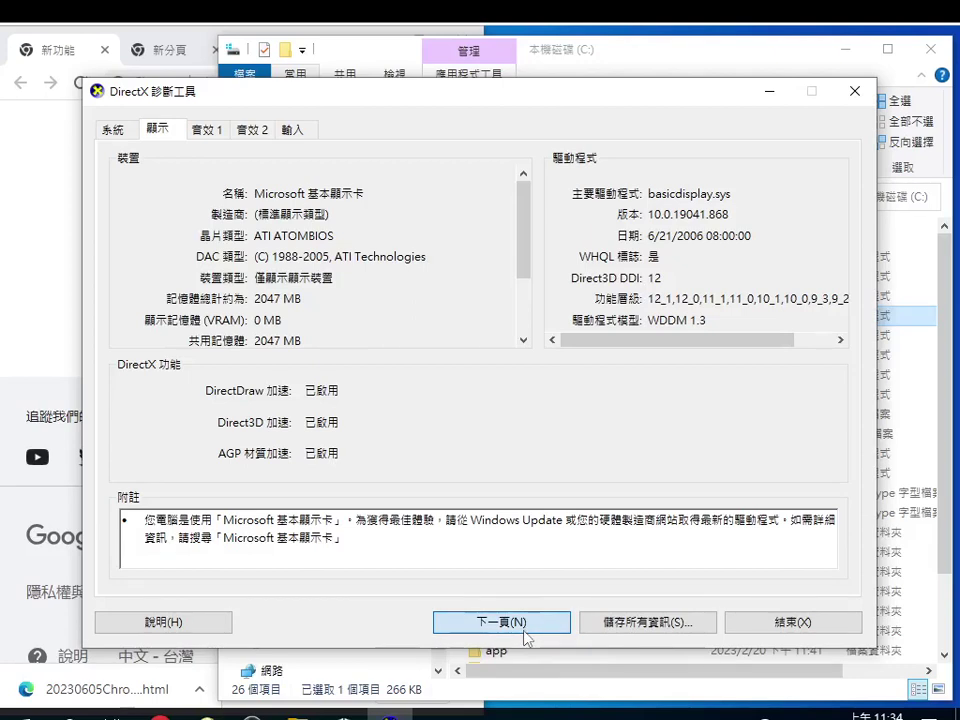
left_click(526, 627)
left_click(523, 627)
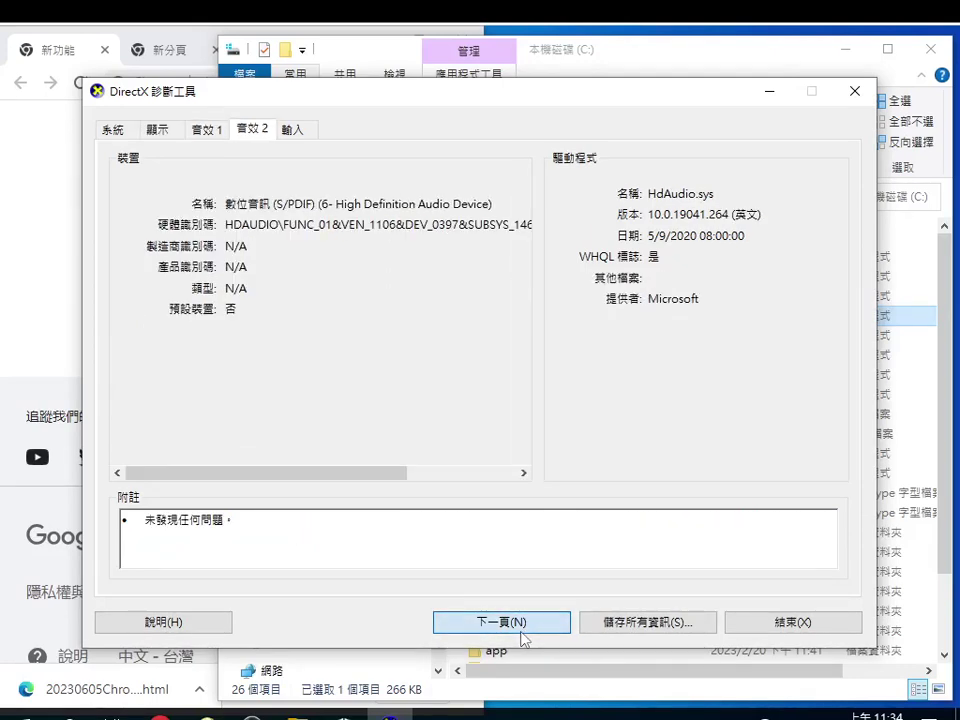
left_click(521, 633)
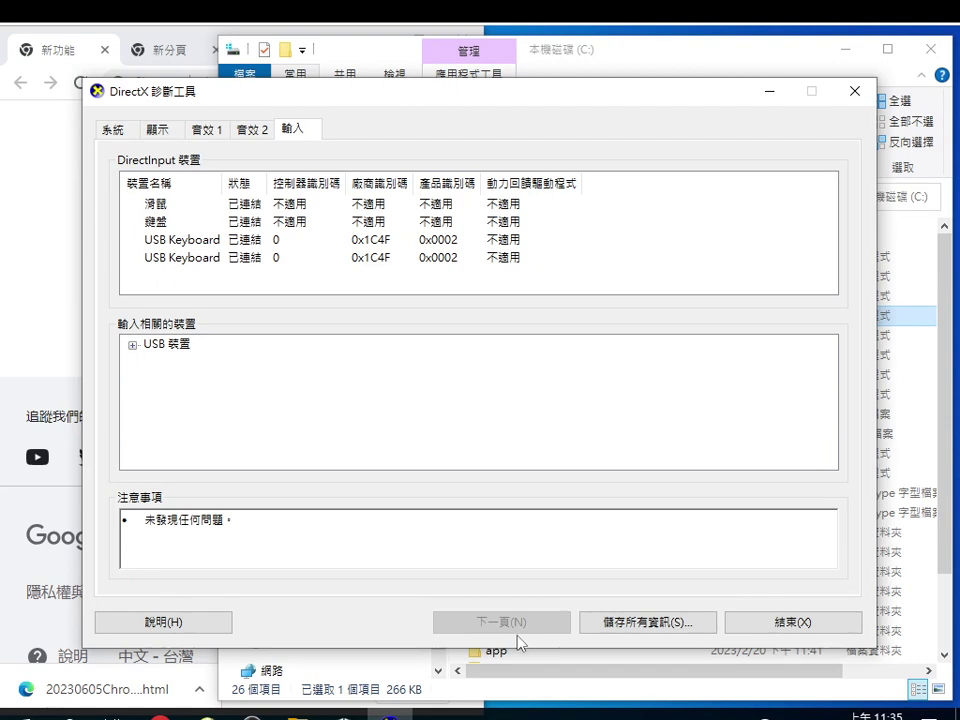
left_click(805, 622)
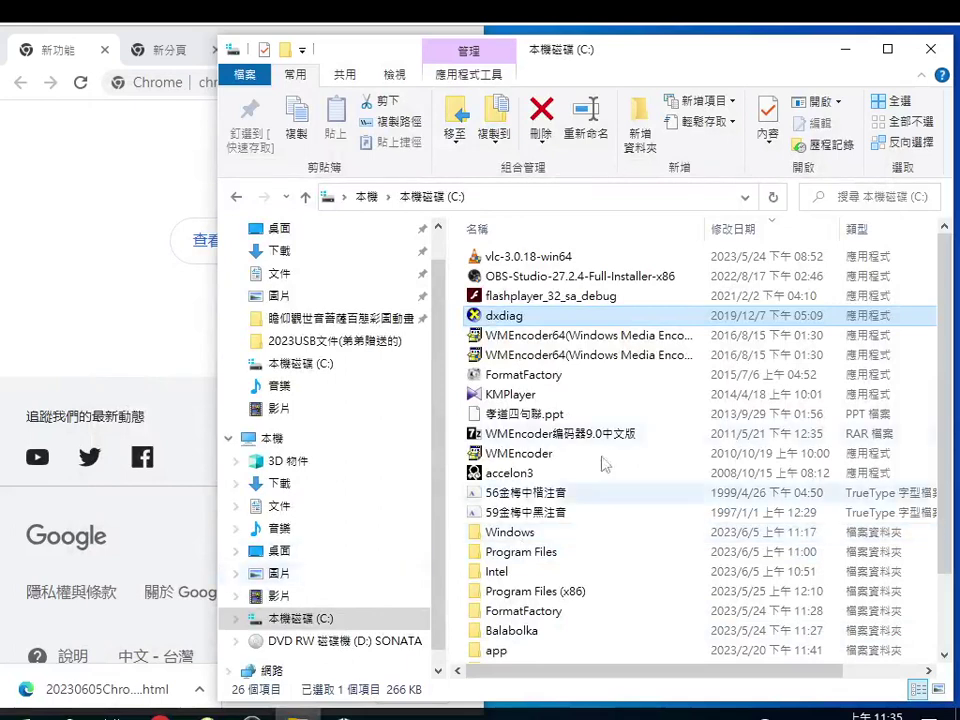
Try to run the first WMEncoder64 installer and open the WMEncoder编码器9.0中文版 archive, dismissing the message from each
double_click(657, 336)
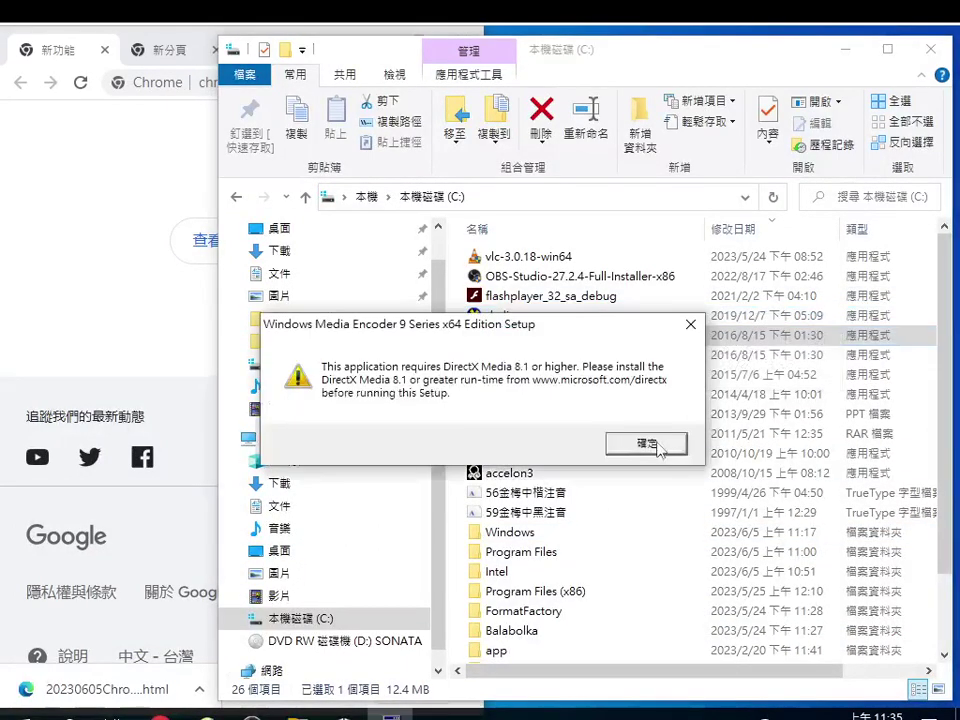
left_click(659, 448)
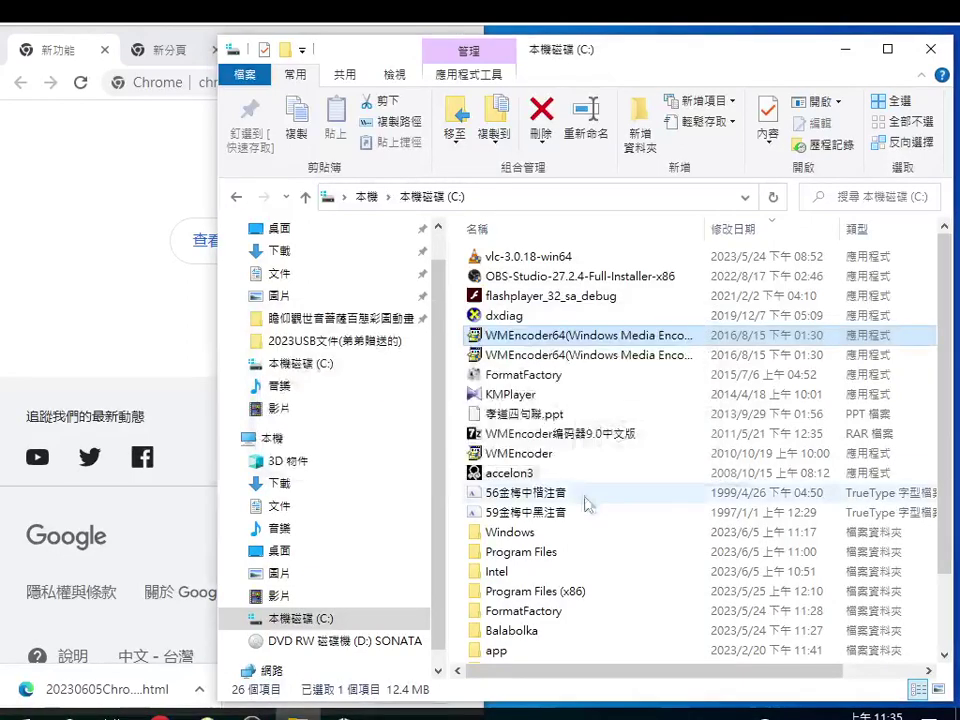
left_click(563, 440)
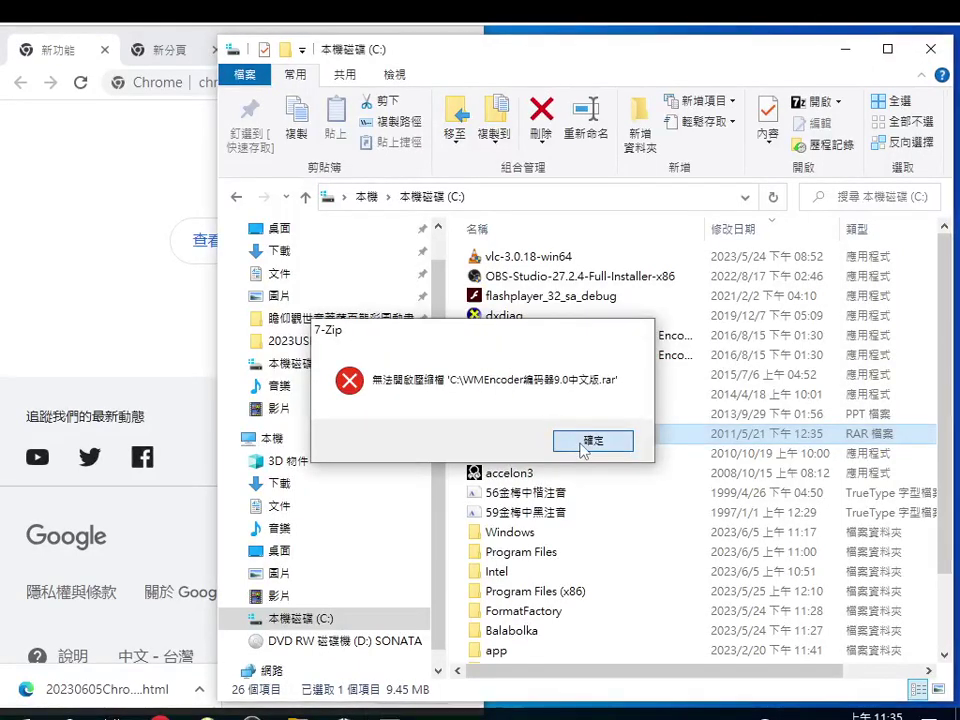
left_click(586, 446)
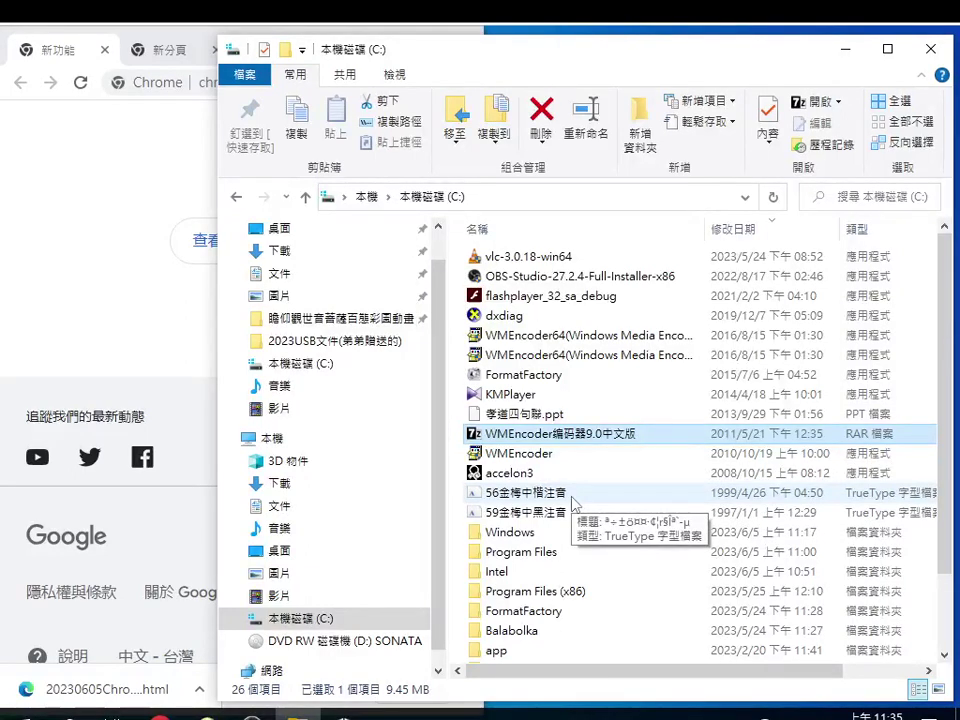
Try to run the WMEncoder installer on drive C and dismiss its DirectX messages
left_click(522, 457)
double_click(522, 457)
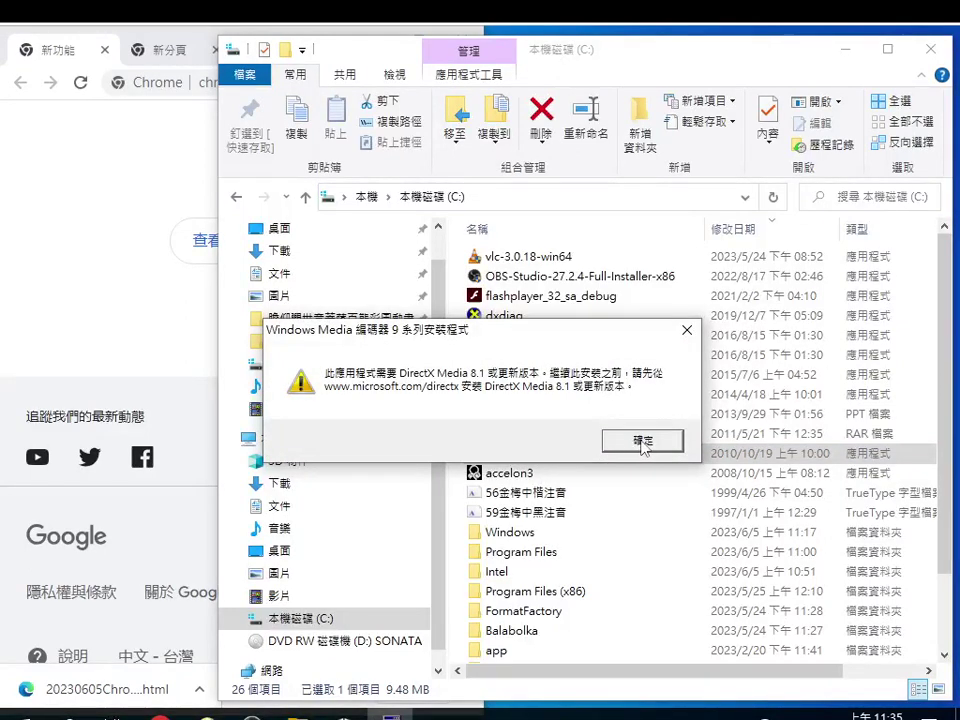
left_click(642, 446)
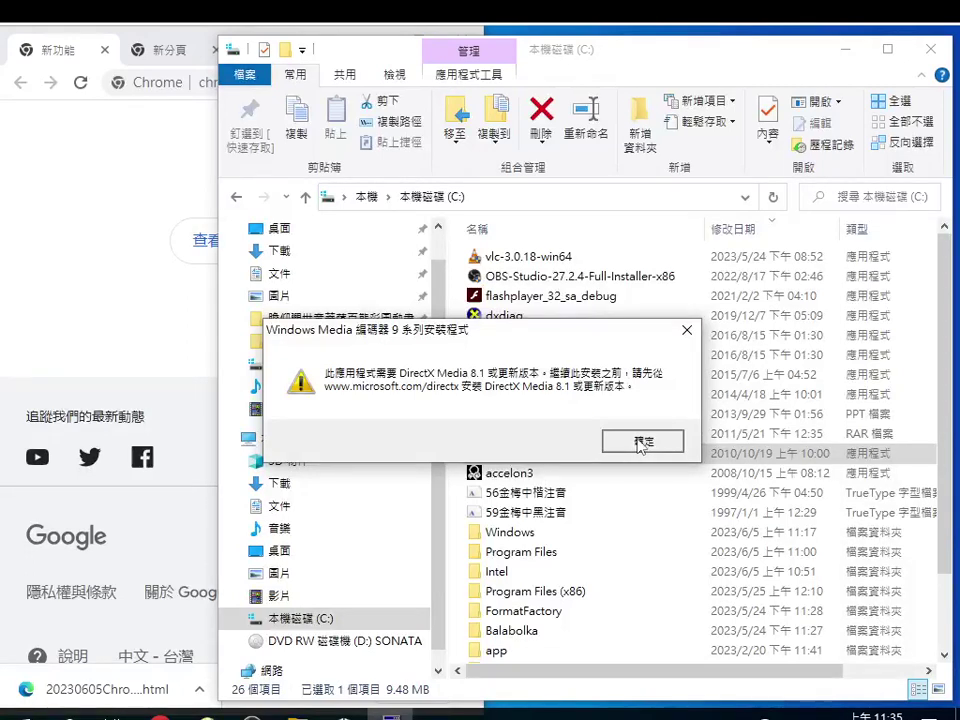
left_click(641, 443)
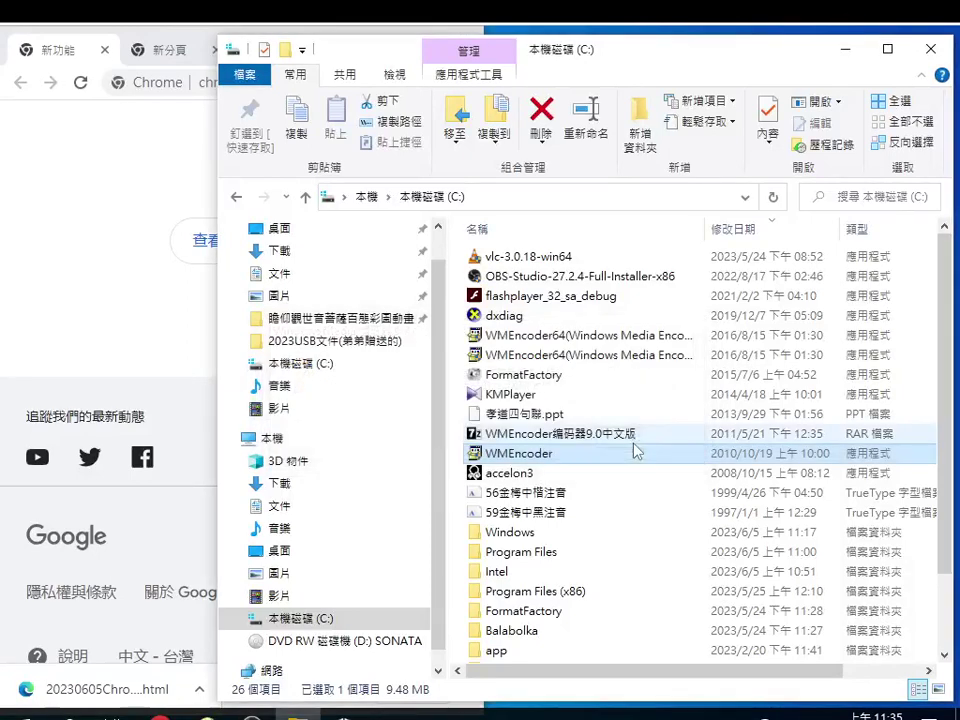
Run dxwebsetup from drive C, accept the licence agreement, keep 安裝 Bing 工具列 enabled and start the DirectX installation
scroll(545, 500, "down", 2)
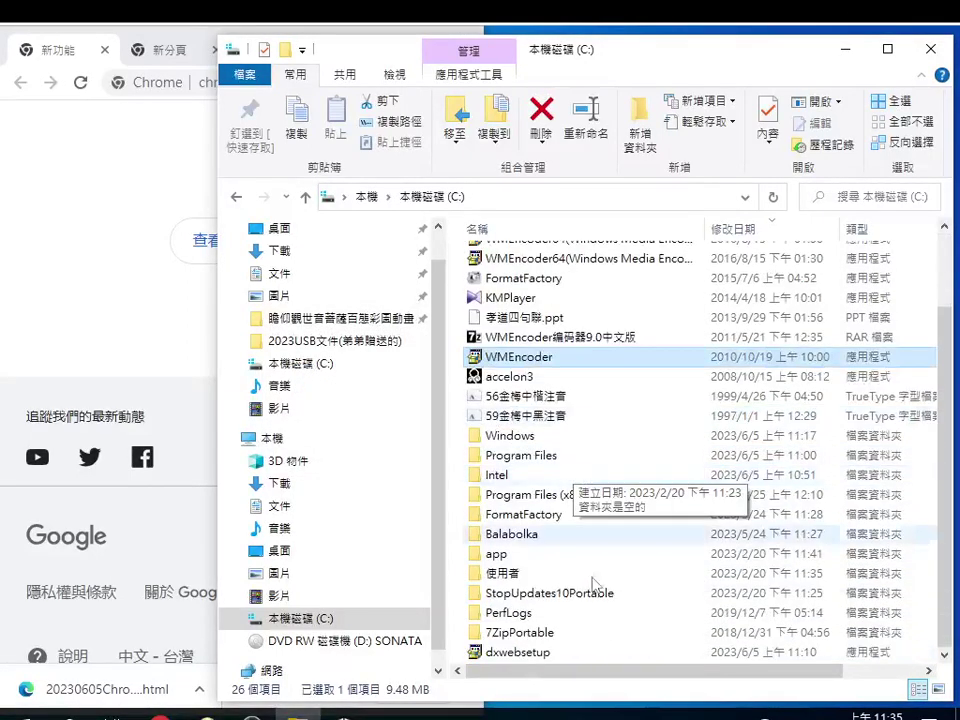
double_click(519, 653)
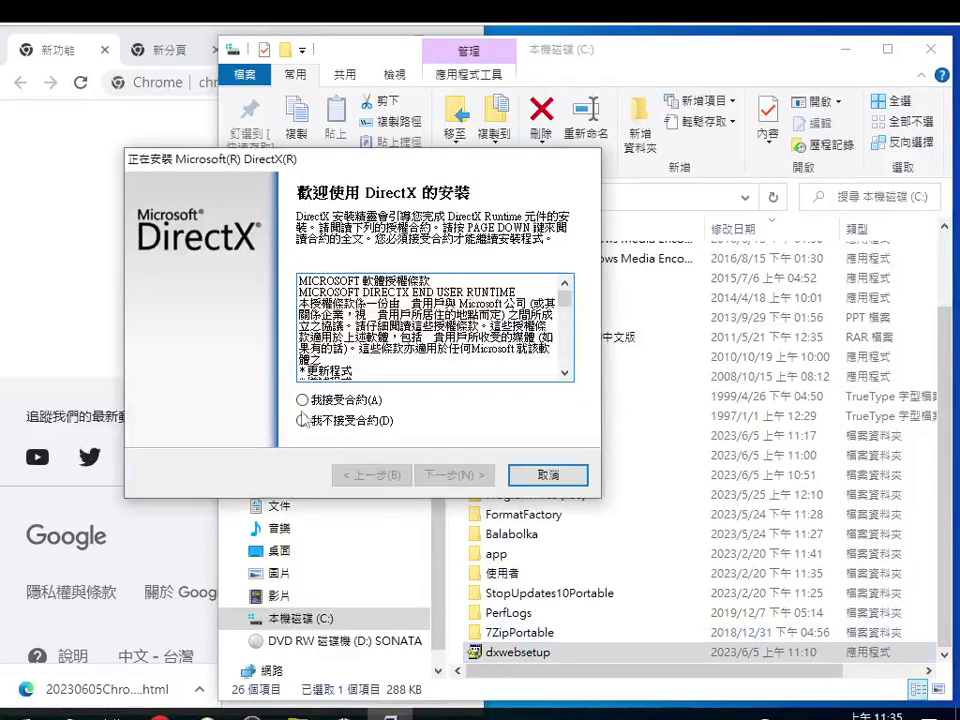
left_click(303, 399)
left_click(466, 473)
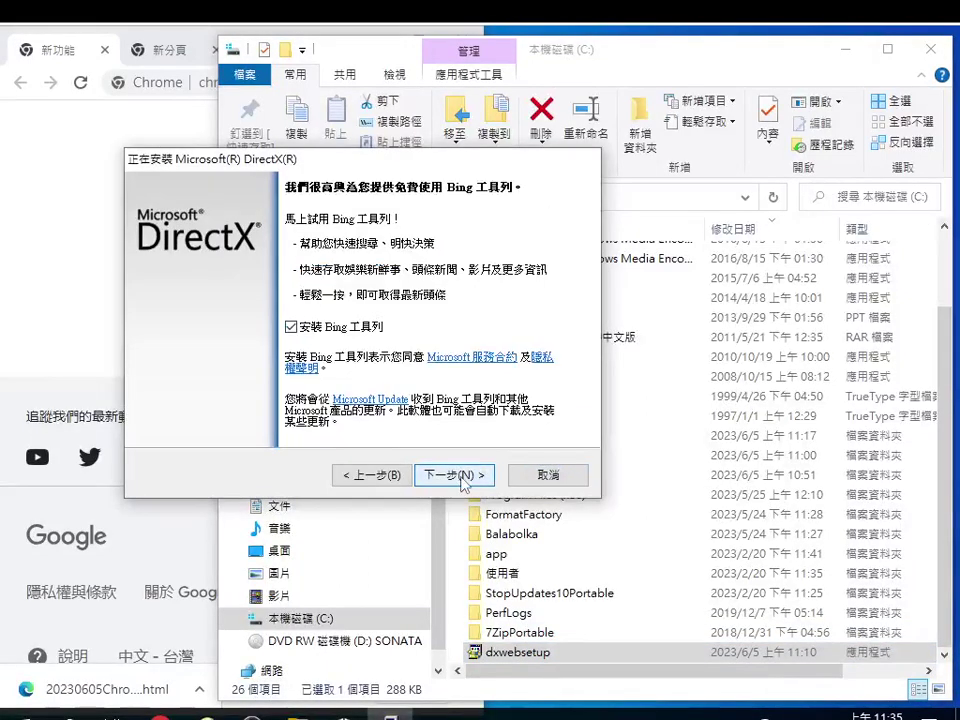
left_click(455, 474)
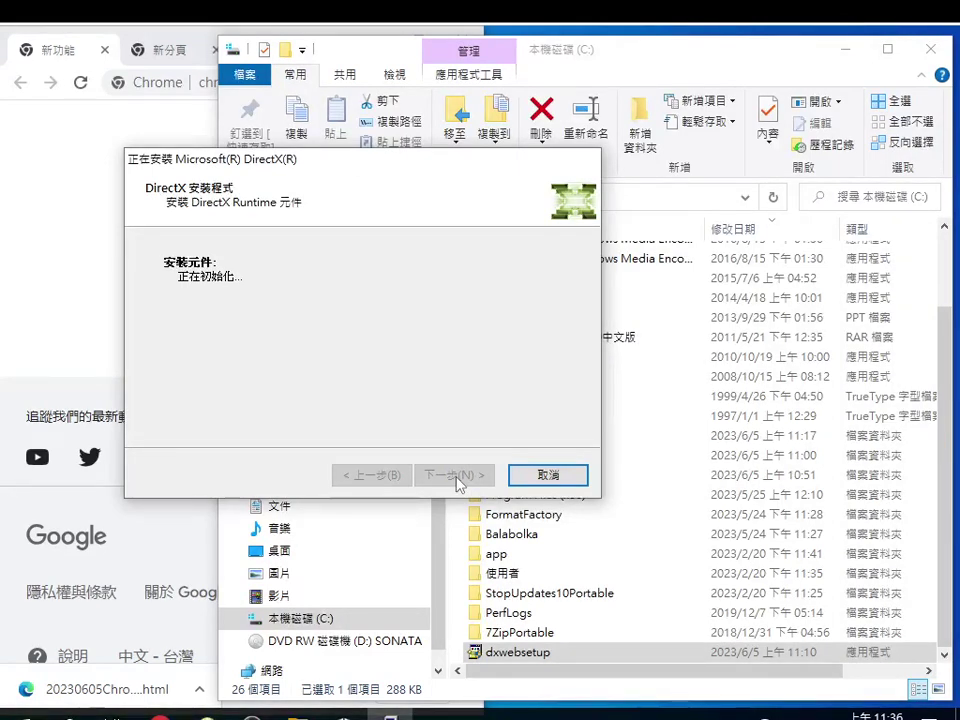
Look through the list of installed programs down to the Windows 附屬應用程式 group
left_click(22, 717)
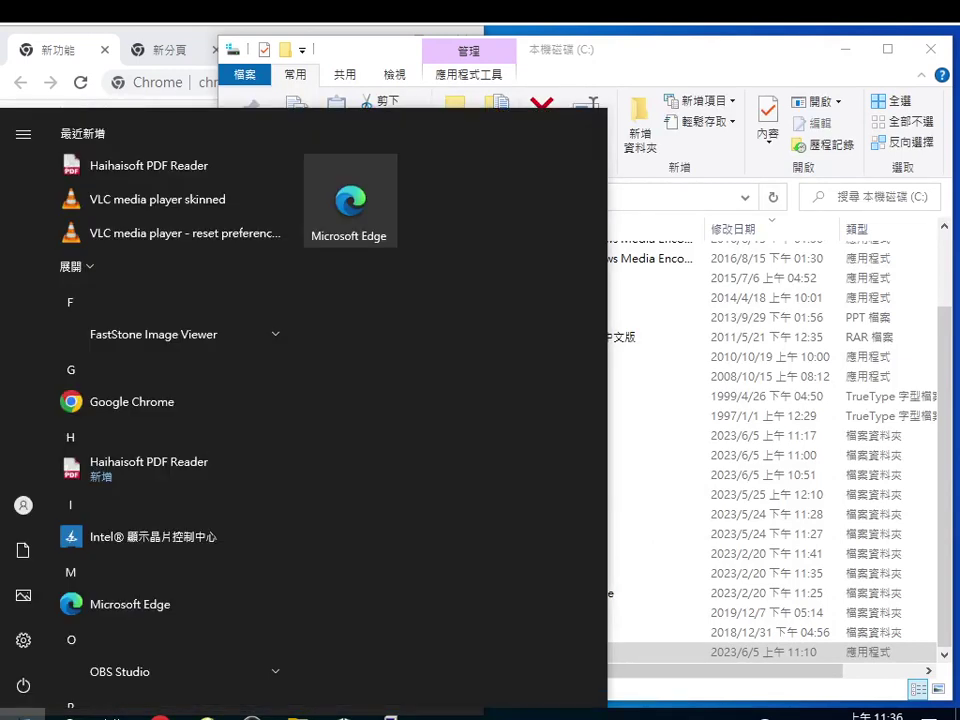
scroll(202, 611, "down", 3)
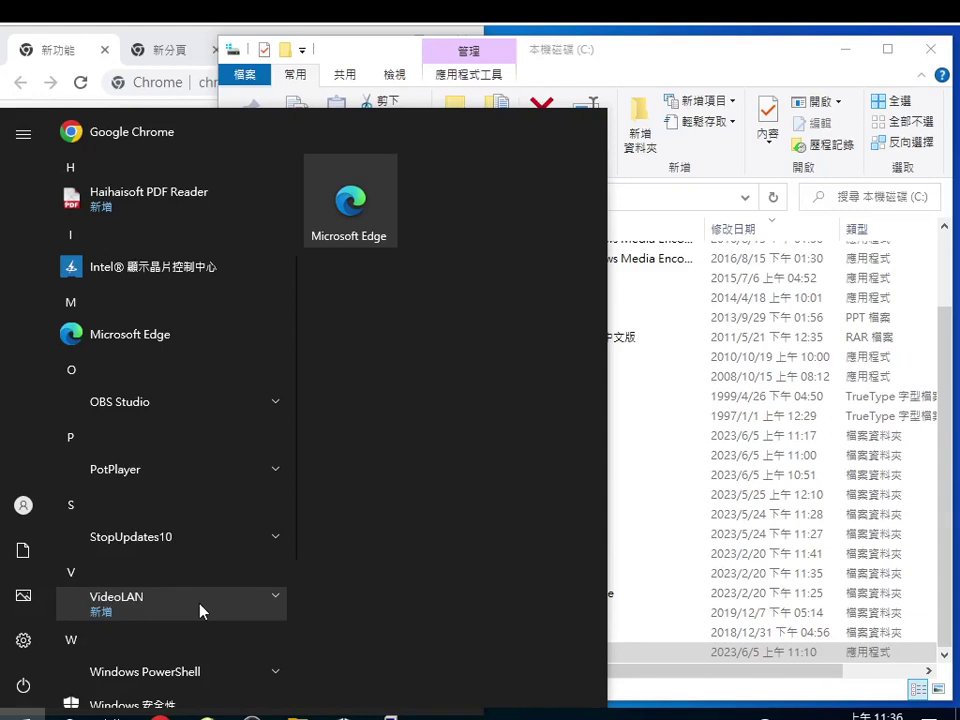
scroll(200, 611, "down", 5)
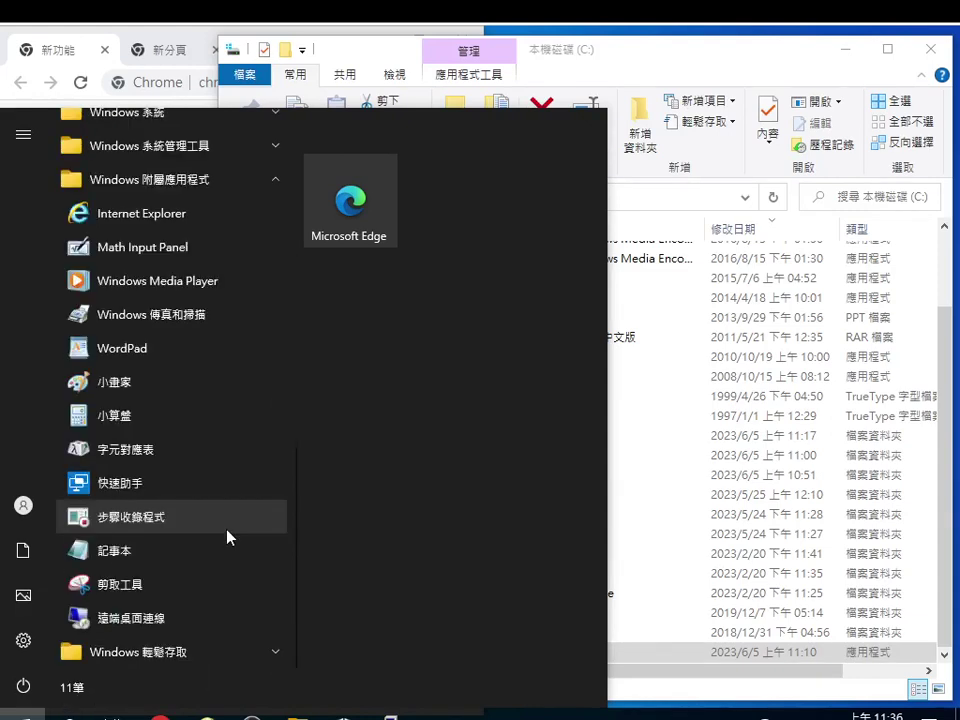
scroll(229, 538, "down", 2)
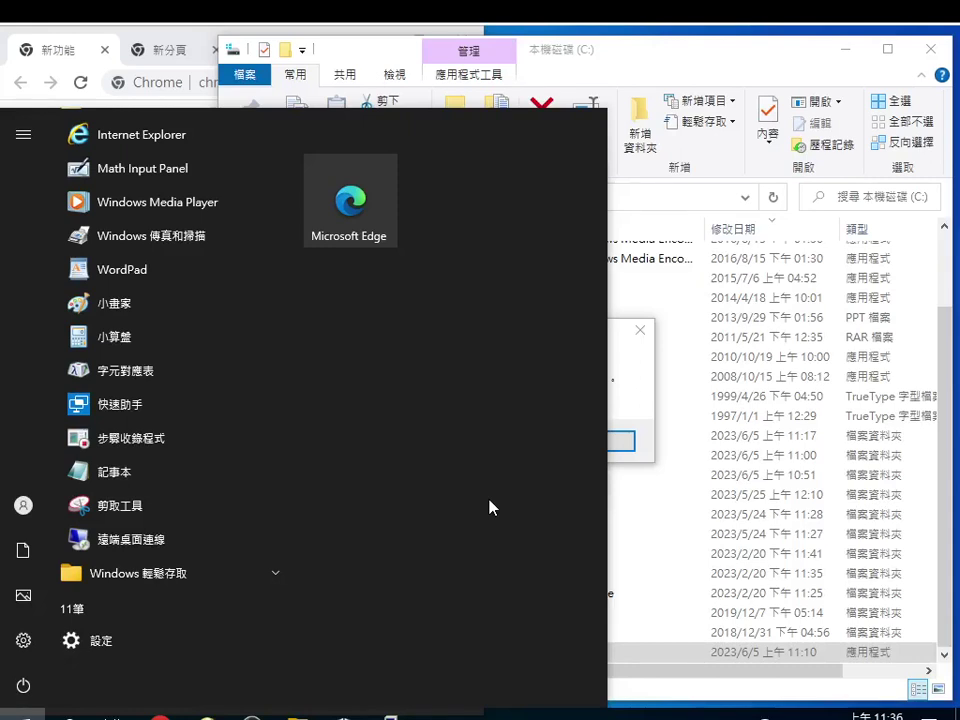